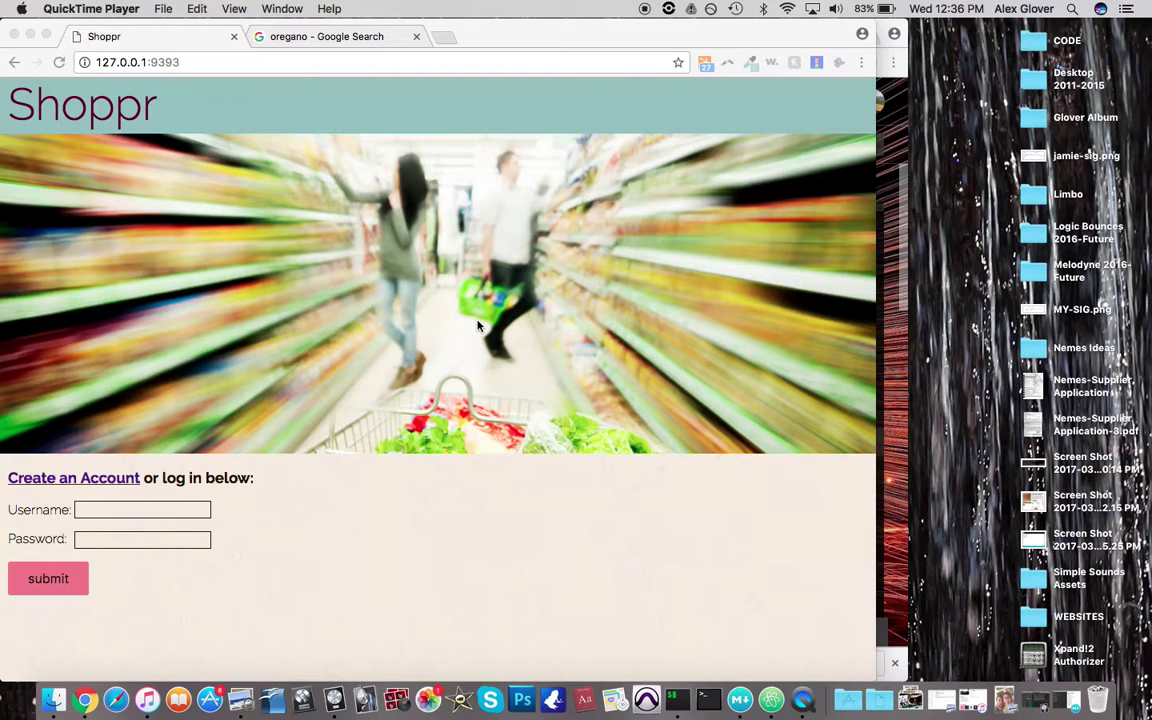
# Bring the browser with Shoppr's login page forward and go to the Create an Account page
pyautogui.click(478, 325)
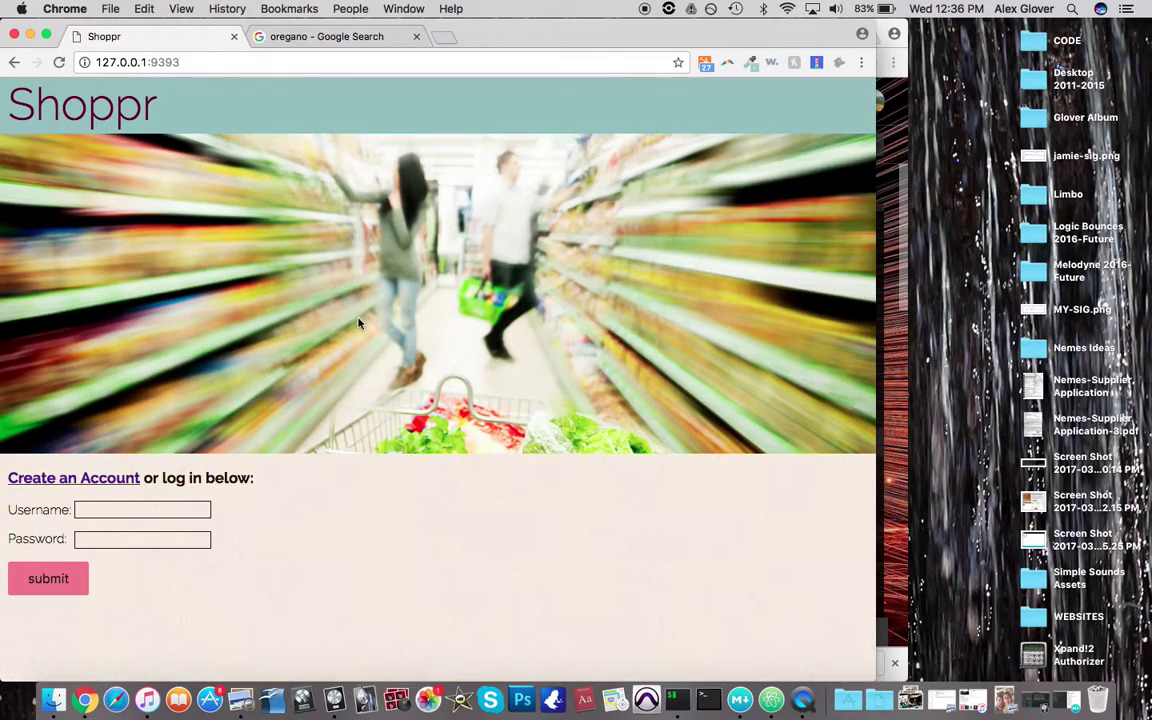
pyautogui.hotkey('ctrl', 'Right')
pyautogui.hotkey('ctrl', 'Left')
pyautogui.click(88, 480)
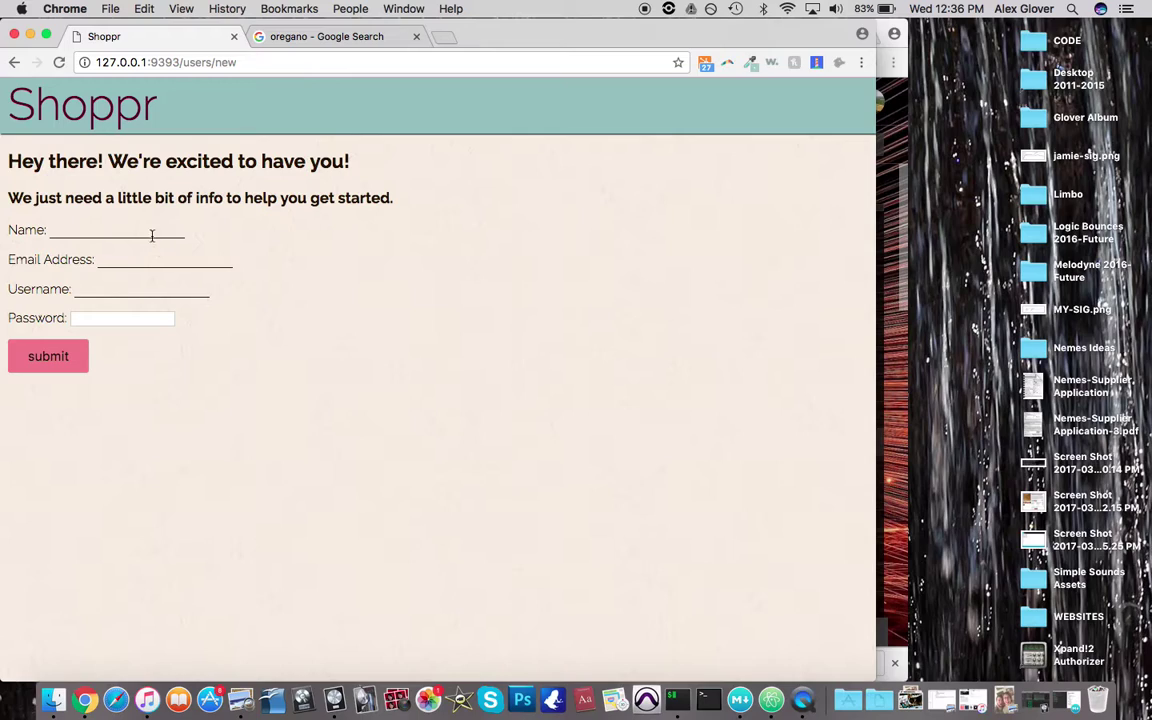
# Fill in the account name, e-mail address and username, then submit without a password
pyautogui.click(150, 230)
pyautogui.write('Example')
pyautogui.press('Tab')
pyautogui.press('Tab')
pyautogui.press('Tab')
pyautogui.click(85, 289)
pyautogui.write('example')
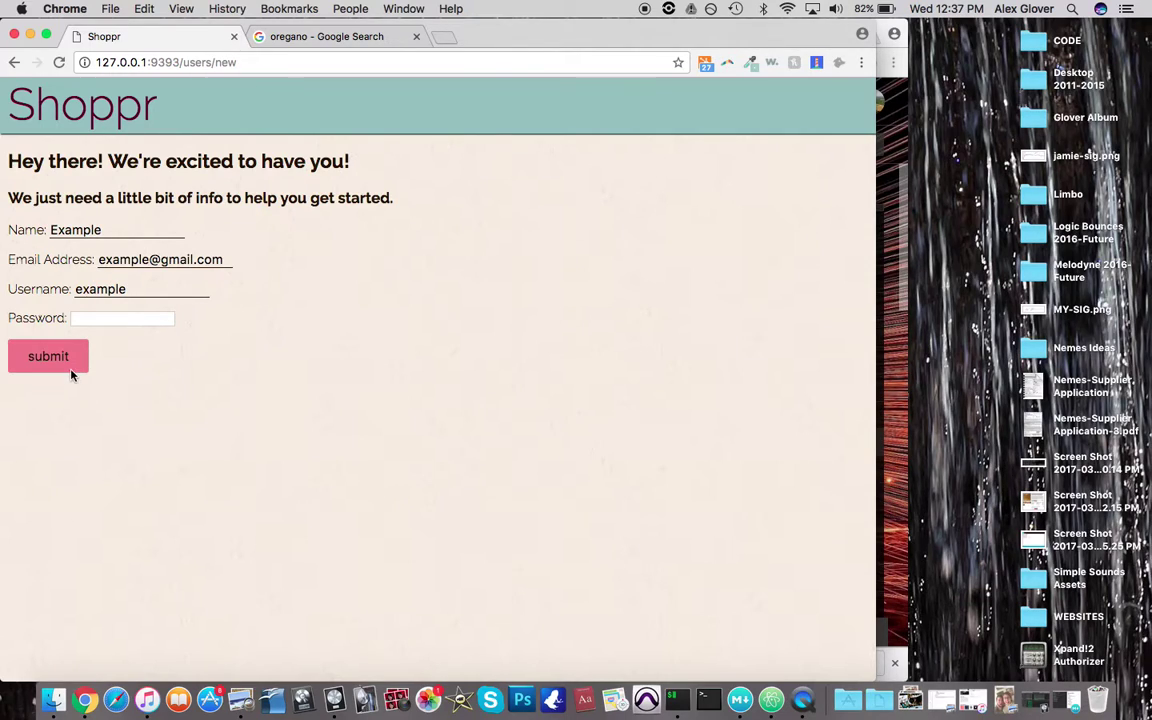
pyautogui.press('Tab')
pyautogui.click(49, 360)
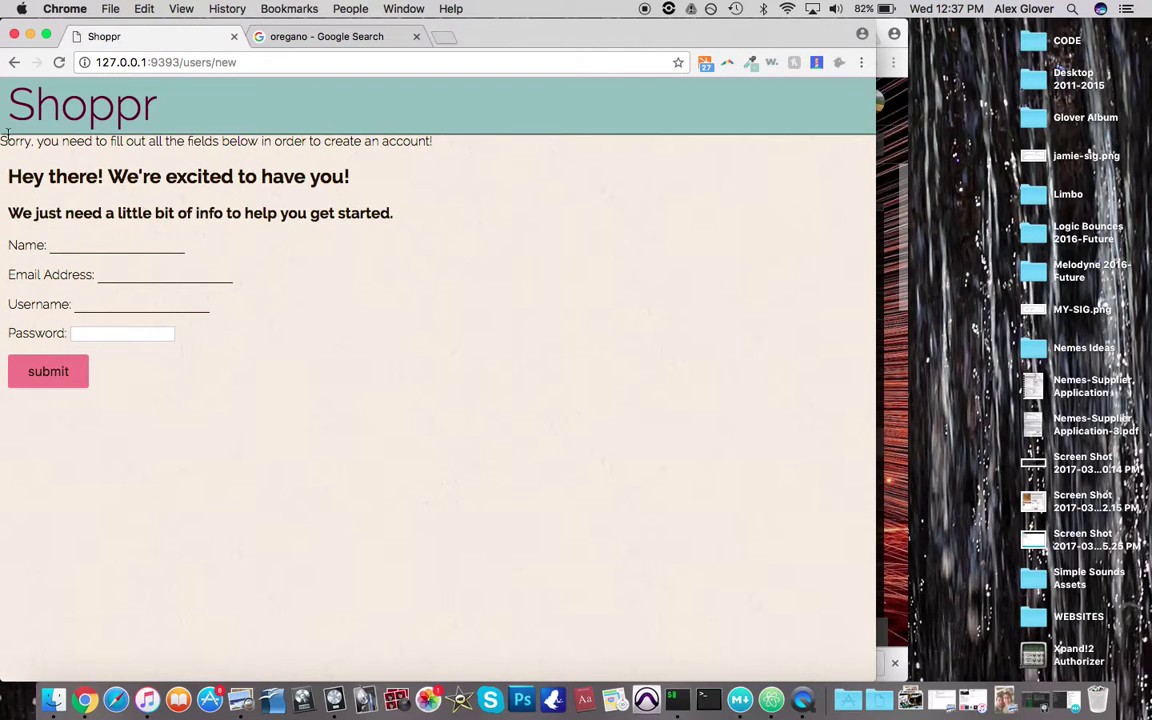
# After the missing-fields error, re-enter name, e-mail, a new username and a password, and submit
pyautogui.moveTo(3, 125); pyautogui.dragTo(274, 126)
pyautogui.click(274, 126)
pyautogui.click(130, 237)
pyautogui.write('Example')
pyautogui.press('Tab')
pyautogui.write('ex')
pyautogui.press('Down')
pyautogui.press('Return')
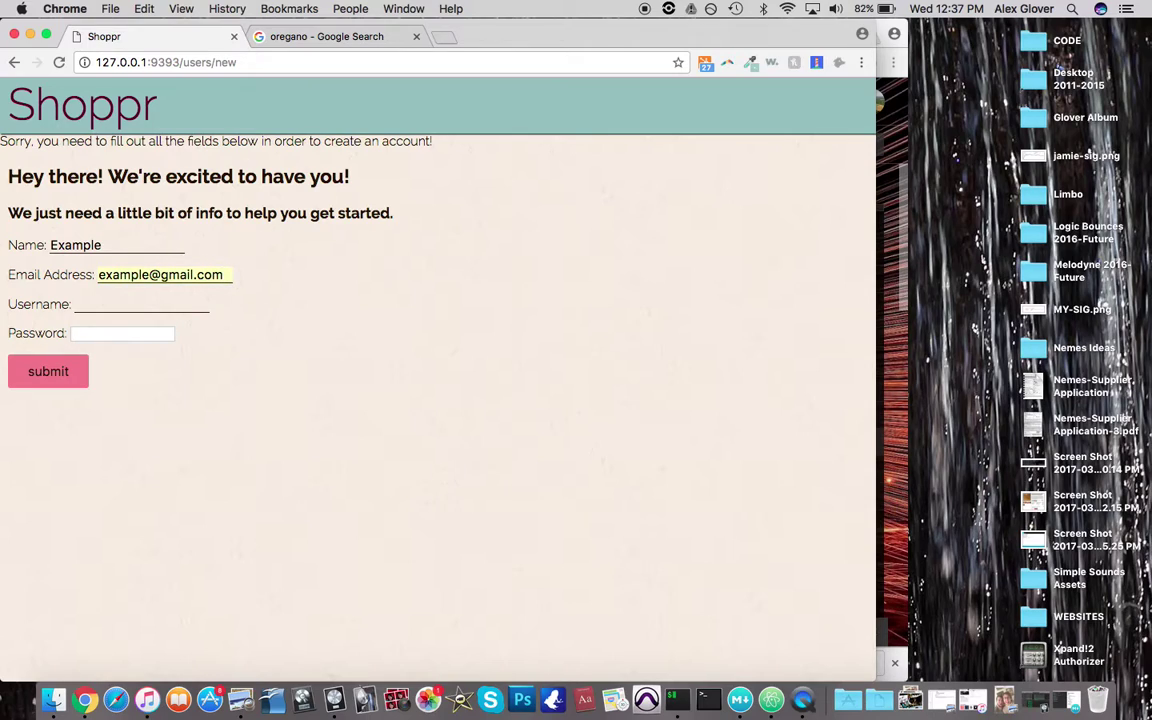
pyautogui.click(103, 302)
pyautogui.write('exampleman')
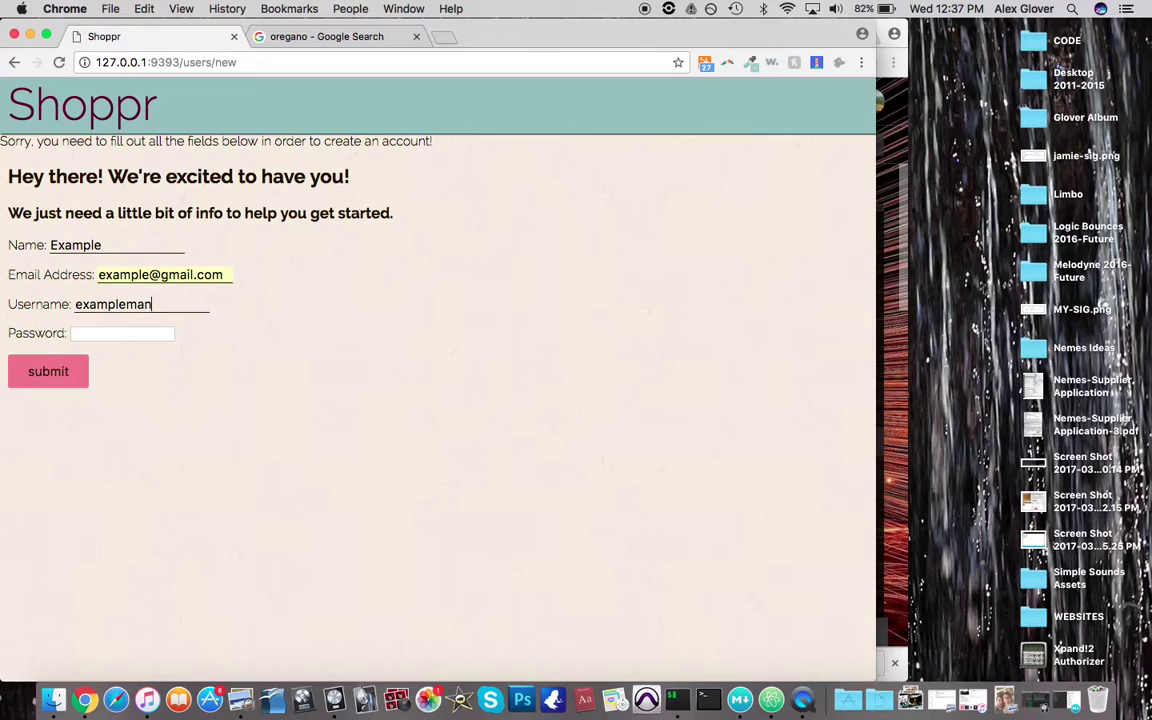
pyautogui.click(120, 333)
pyautogui.write('password')
pyautogui.click(58, 371)
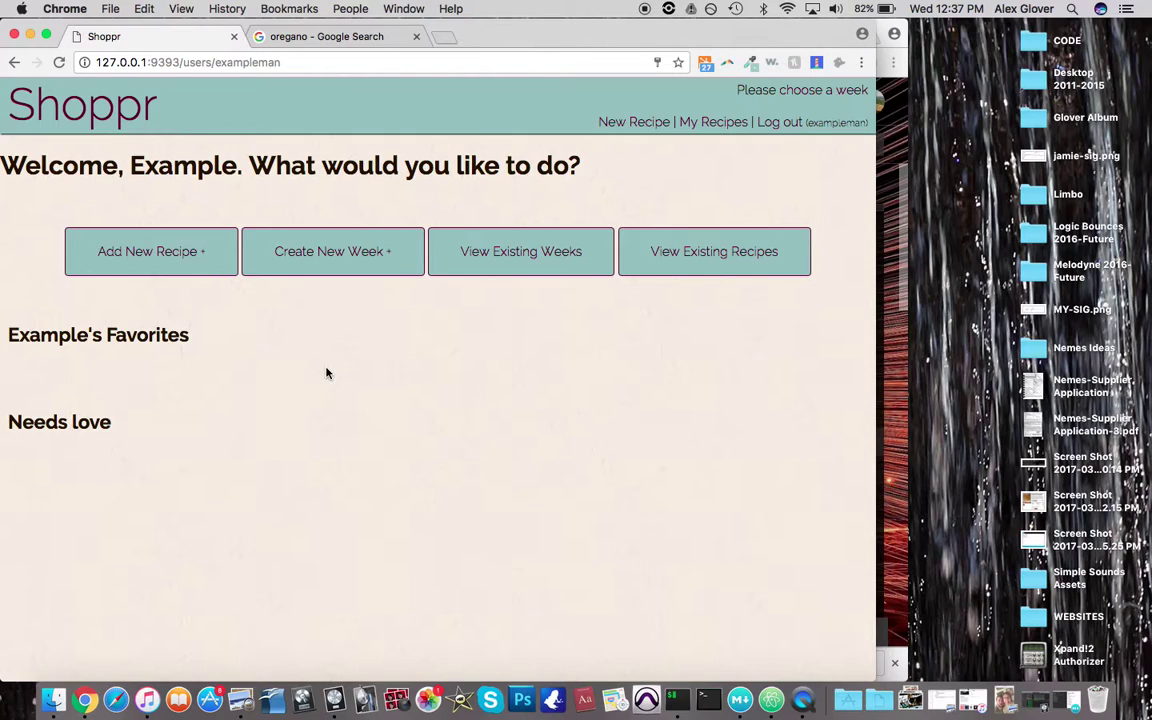
# Highlight the empty Favorites and Needs love headings on the new welcome dashboard
pyautogui.moveTo(9, 335); pyautogui.dragTo(213, 337)
pyautogui.click(200, 350)
pyautogui.moveTo(9, 335); pyautogui.dragTo(162, 336)
pyautogui.click(162, 338)
pyautogui.moveTo(8, 420); pyautogui.dragTo(126, 447)
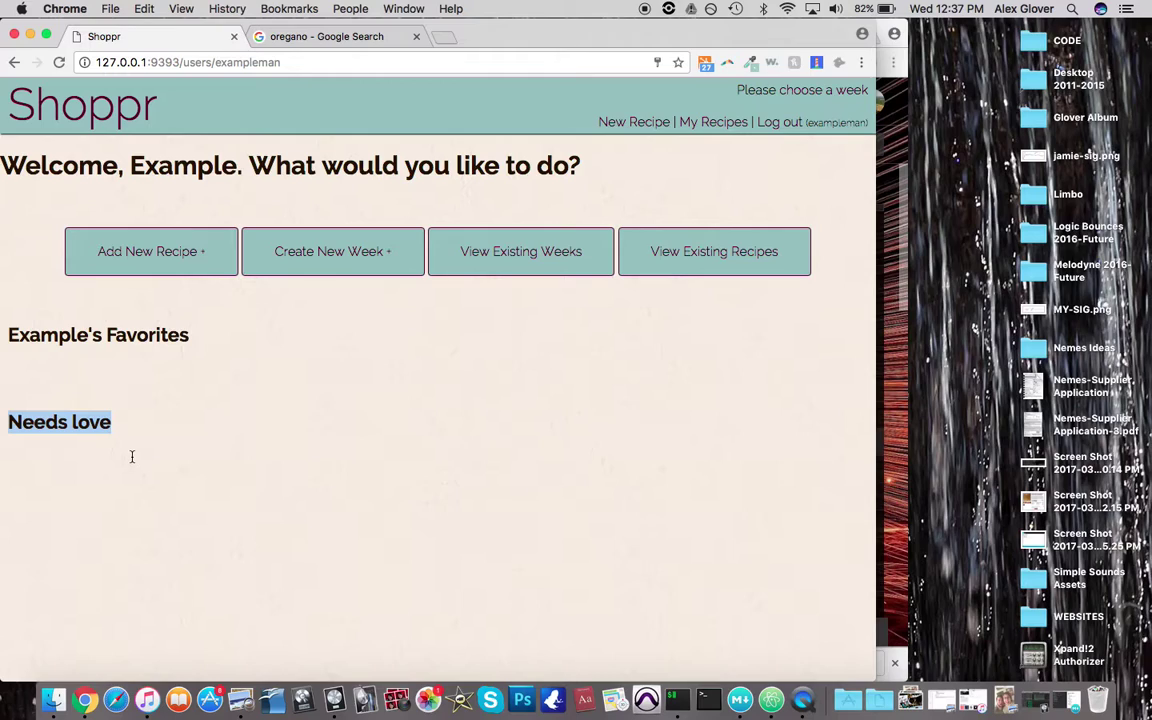
pyautogui.click(131, 456)
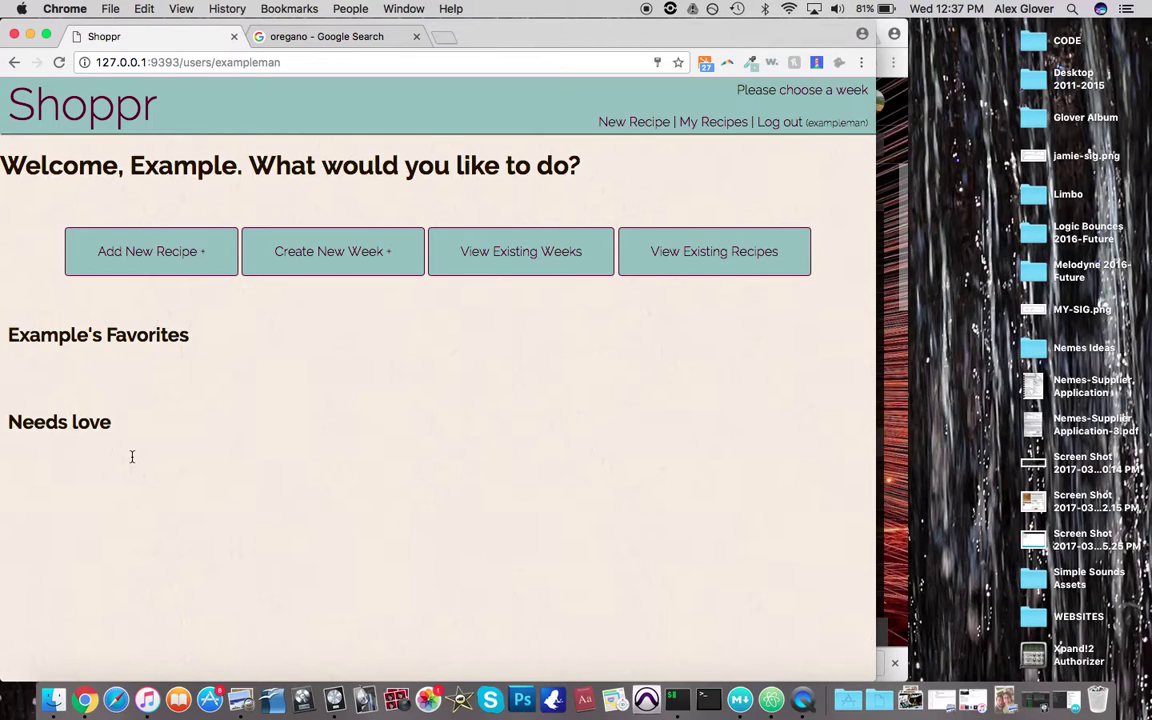
# Start a new recipe and name it Macaroni and Cheese
pyautogui.click(136, 256)
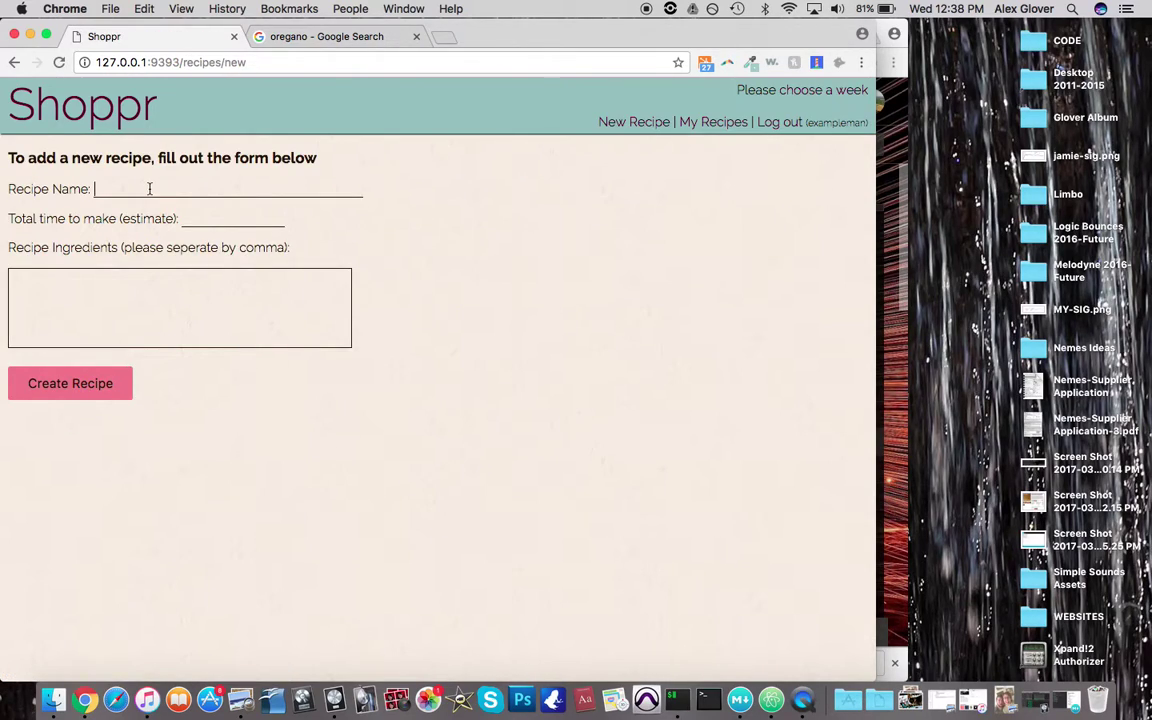
pyautogui.click(149, 188)
pyautogui.write('M')
pyautogui.press('BackSpace')
pyautogui.write('Annie')
pyautogui.write('s')
pyautogui.press('BackSpace')
pyautogui.press('BackSpace')
pyautogui.press('BackSpace')
pyautogui.press('BackSpace')
pyautogui.press('BackSpace')
pyautogui.press('BackSpace')
pyautogui.write('Mac')
pyautogui.press('Down')
pyautogui.press('Return')
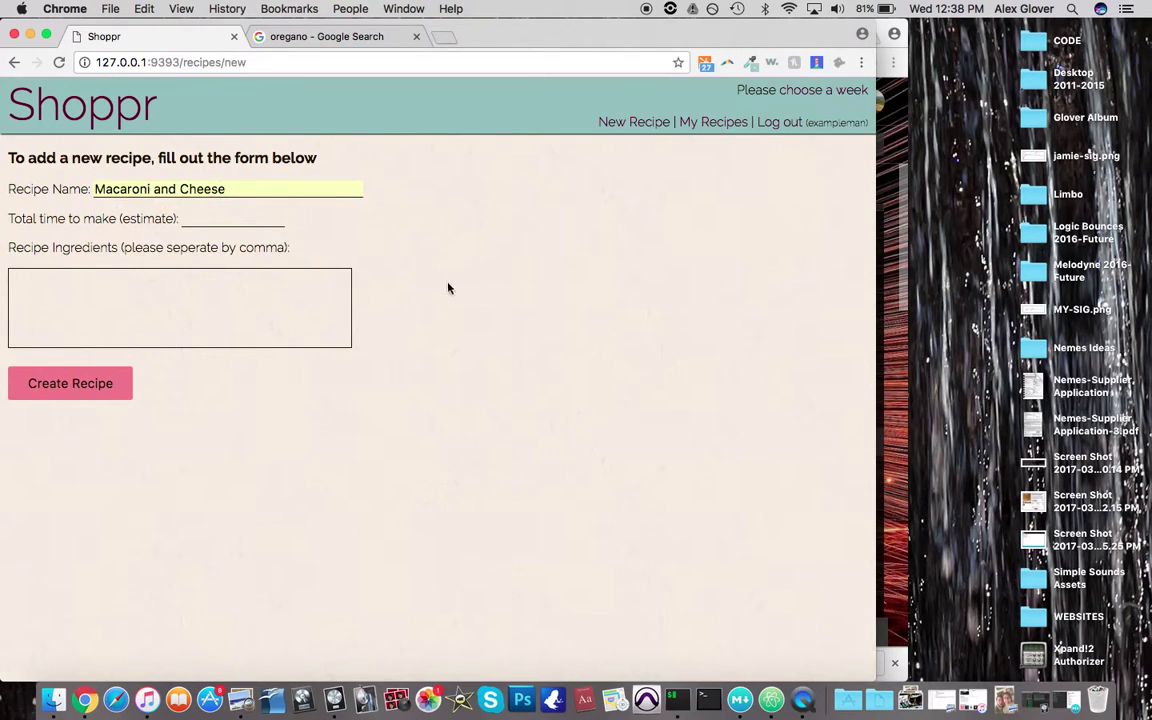
# Set 50 min total time and ingredients elbow macaroni, cheddars, breadcrumbs, butter, greek yogurt; create it
pyautogui.click(228, 221)
pyautogui.write('0 min')
pyautogui.press('BackSpace')
pyautogui.press('BackSpace')
pyautogui.press('BackSpace')
pyautogui.press('BackSpace')
pyautogui.press('BackSpace')
pyautogui.write('50 min')
pyautogui.press('Tab')
pyautogui.write('elbow macaroni, cheddar cheese, ')
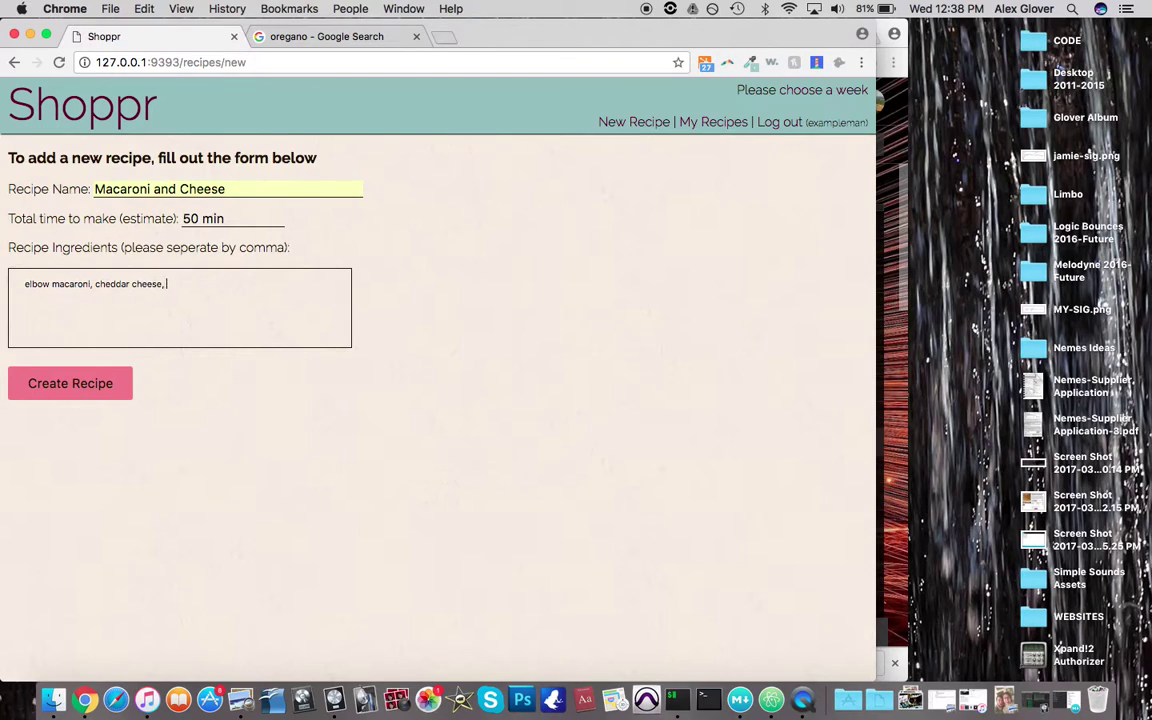
pyautogui.write('white cheddar cheese')
pyautogui.write(', ')
pyautogui.write('bread')
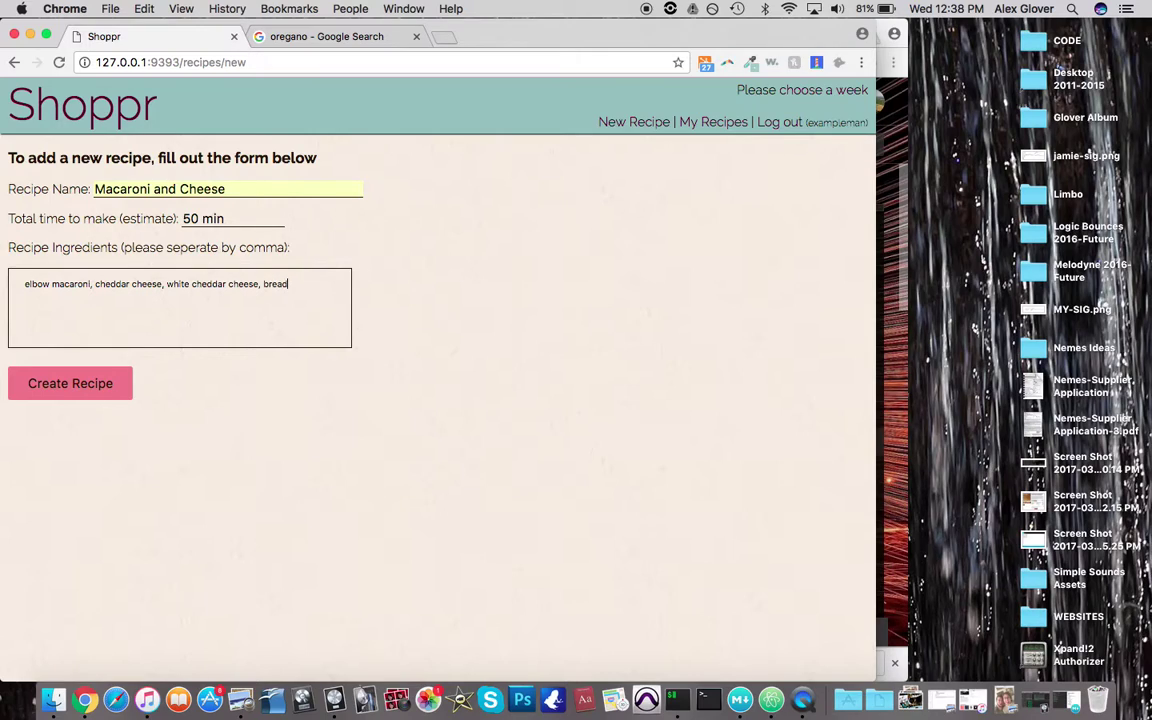
pyautogui.write('crumbs, butter, greek yogurt, milk')
pyautogui.click(71, 385)
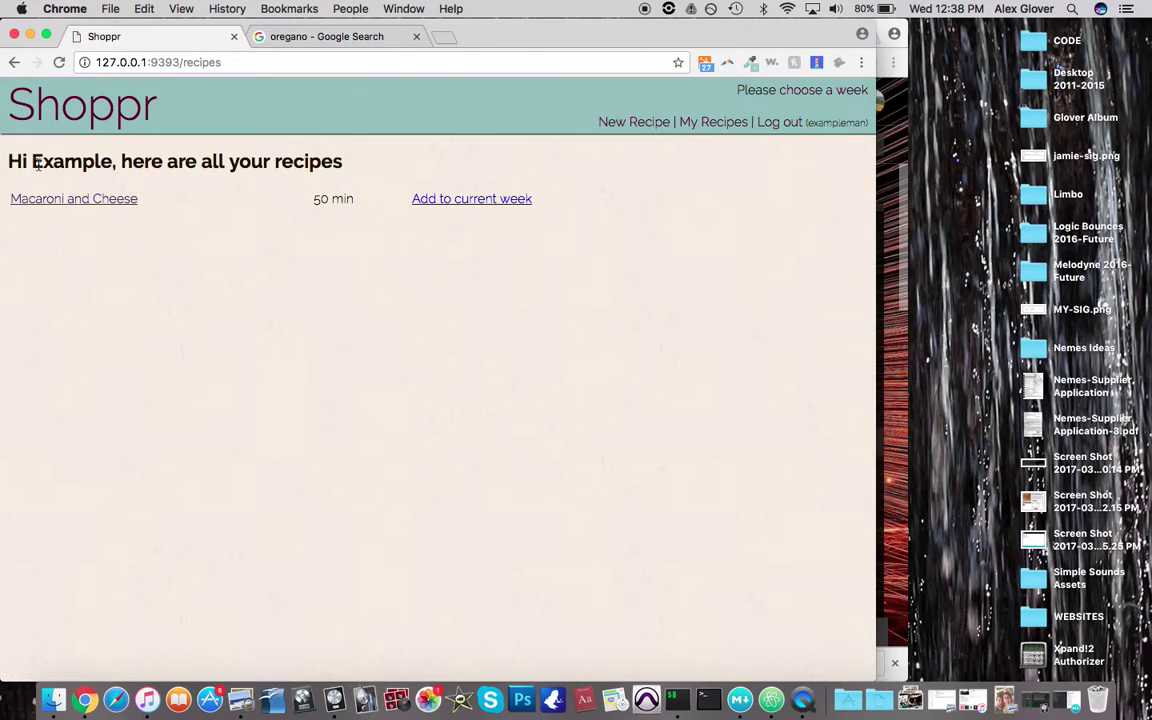
# Start another recipe named Cheddar Cheese Omlet with a 25 min total time
pyautogui.moveTo(22, 163); pyautogui.dragTo(144, 180)
pyautogui.click(144, 180)
pyautogui.click(636, 126)
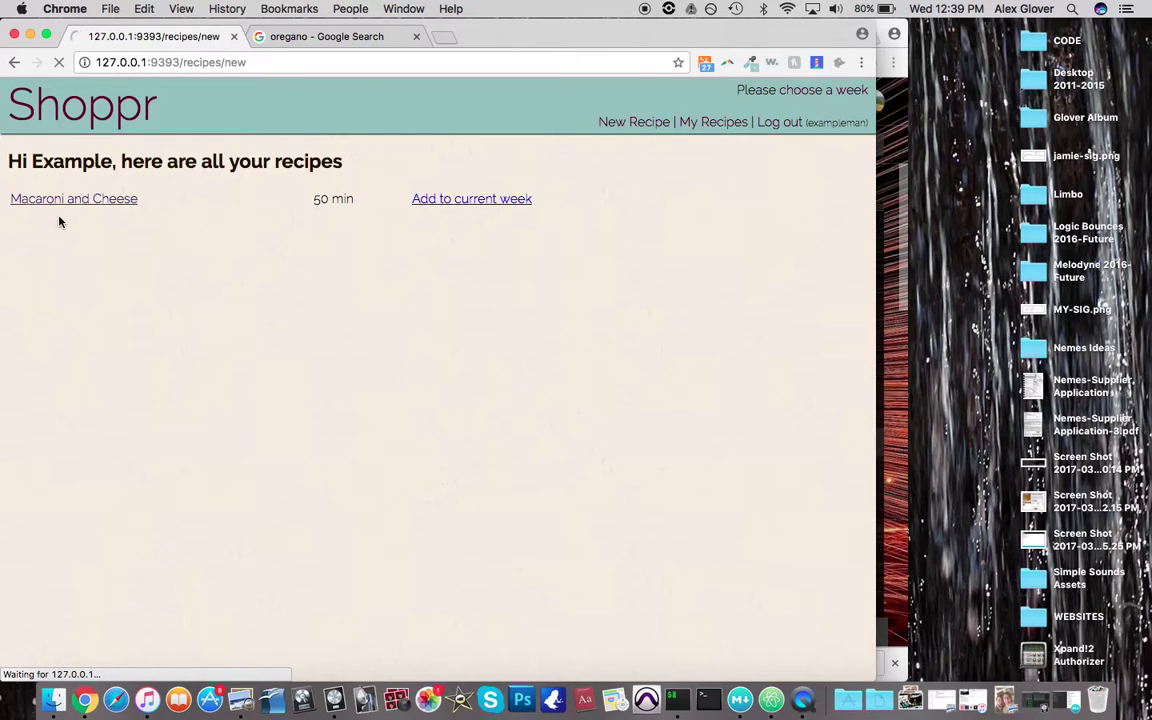
pyautogui.click(119, 183)
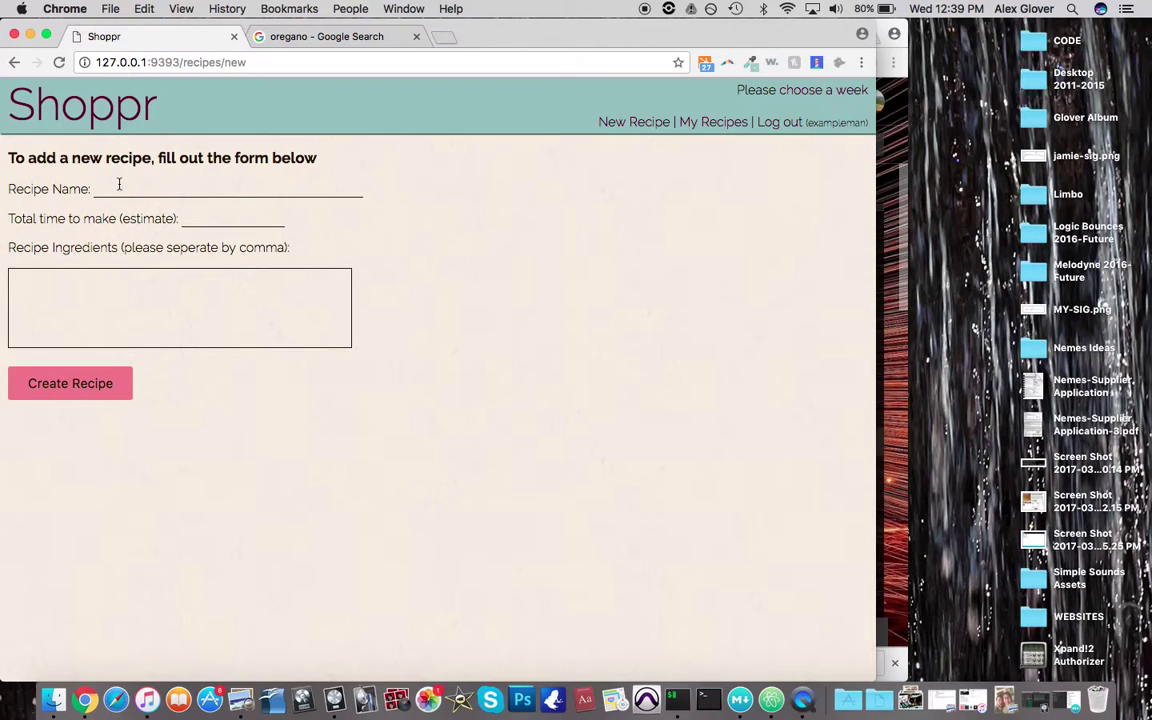
pyautogui.write('Cheddar Cheese Omlet')
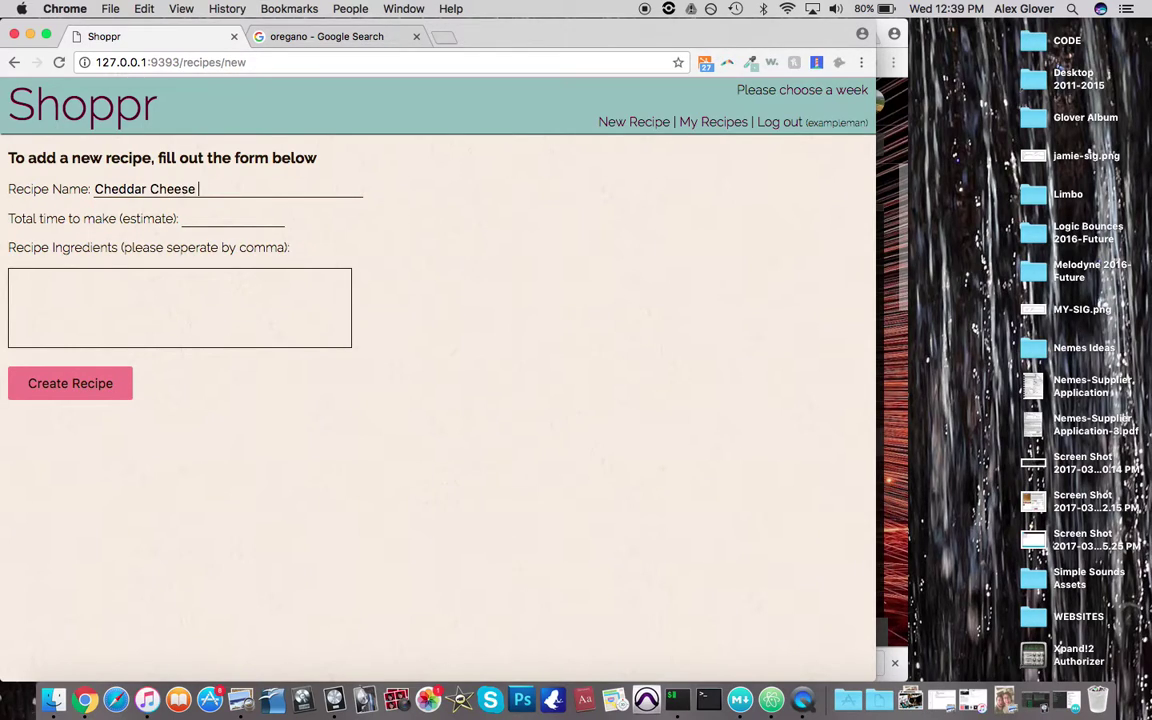
pyautogui.press('Tab')
pyautogui.write('25 min')
pyautogui.press('Tab')
# Add cheddar cheese, eggs, salt, pepper, ham, rename it Ham and Cheddar Omlet, and create it
pyautogui.write('cheddar cheese, eggs,')
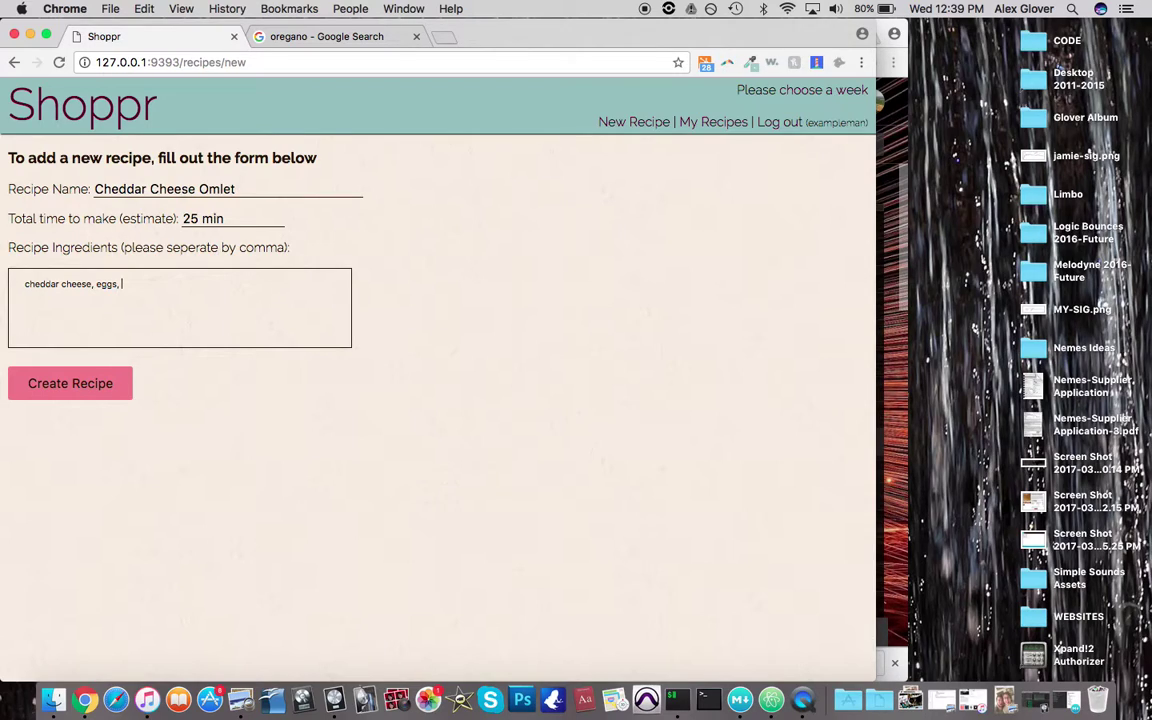
pyautogui.write('salt, pepper, ham')
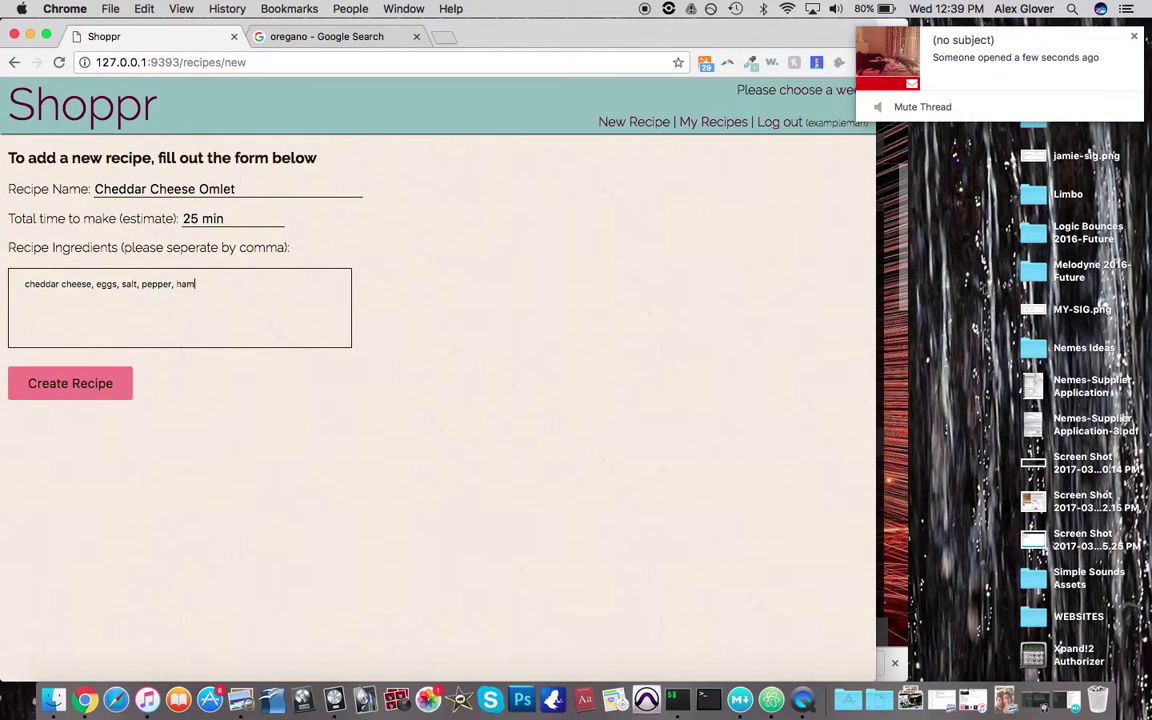
pyautogui.click(197, 192)
pyautogui.write('and')
pyautogui.moveTo(203, 188); pyautogui.dragTo(92, 188)
pyautogui.write('Ham an')
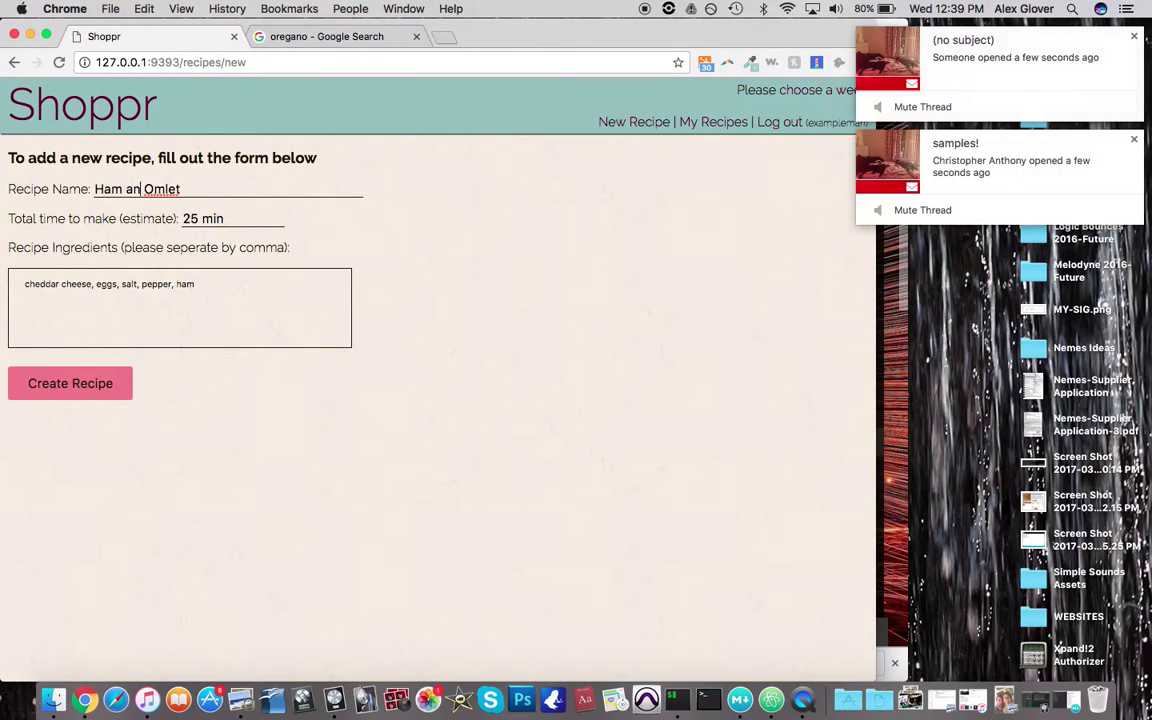
pyautogui.write('d ch')
pyautogui.press('BackSpace')
pyautogui.press('BackSpace')
pyautogui.write('Chee')
pyautogui.press('BackSpace')
pyautogui.write('ddar')
pyautogui.click(74, 376)
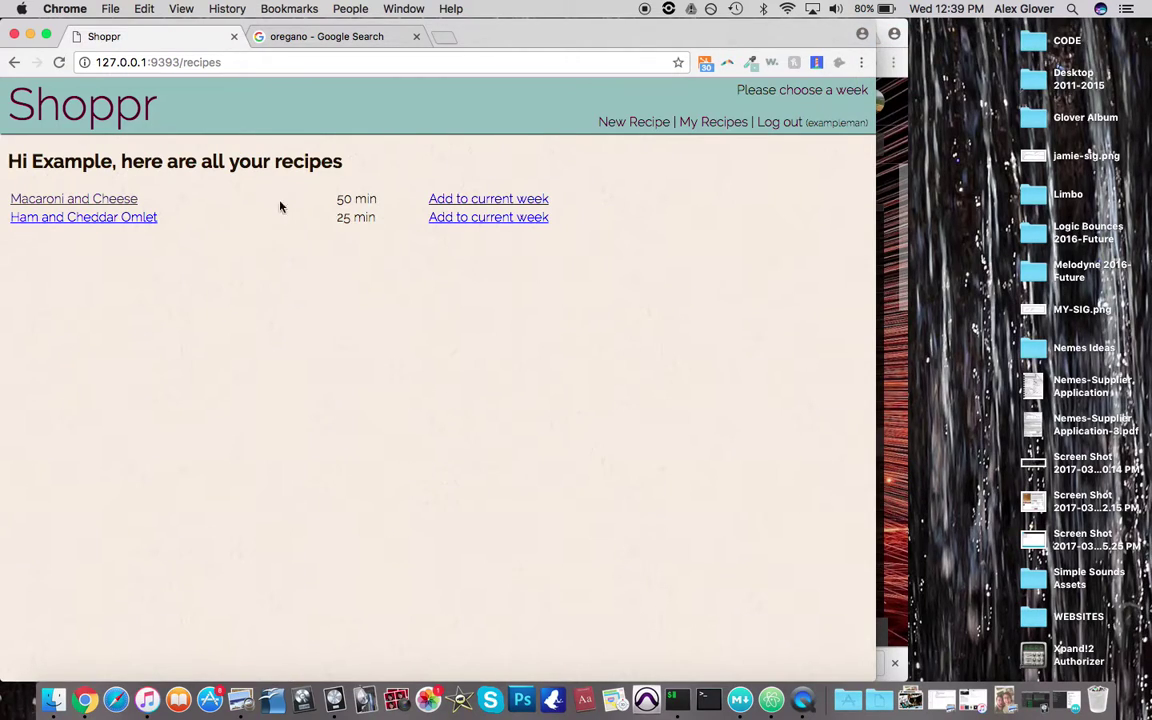
# Try adding Macaroni and Cheese to the current week, which prompts to select or create a week
pyautogui.moveTo(266, 158); pyautogui.dragTo(100, 165)
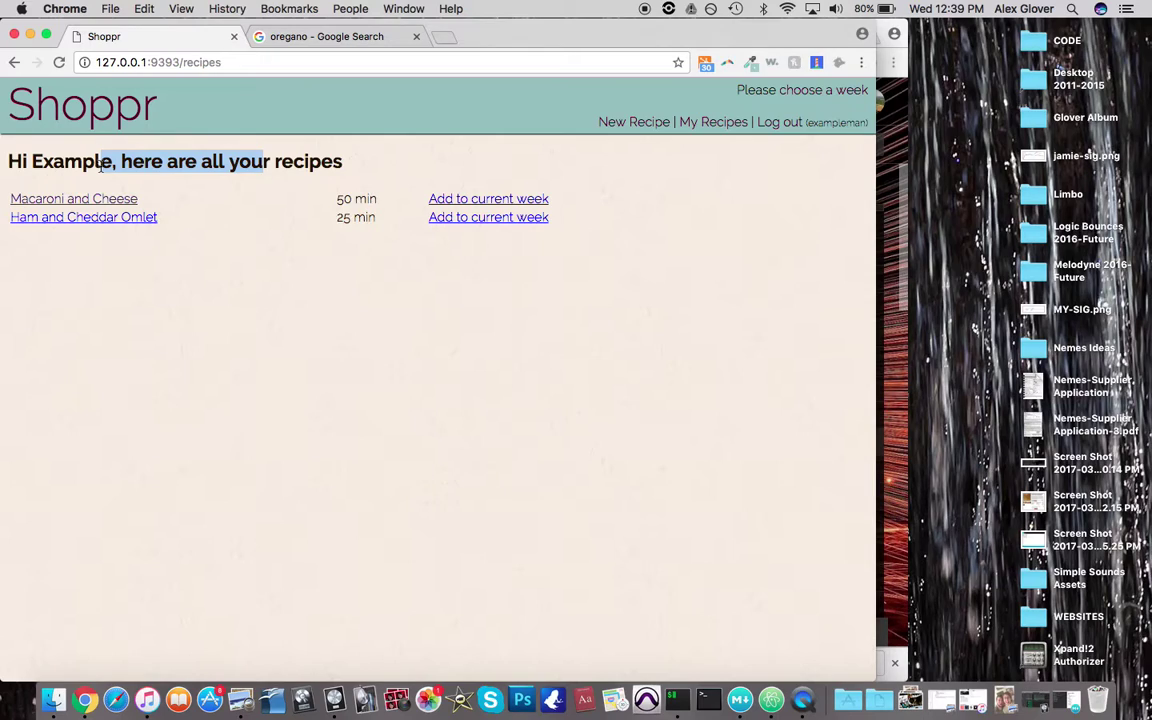
pyautogui.click(123, 168)
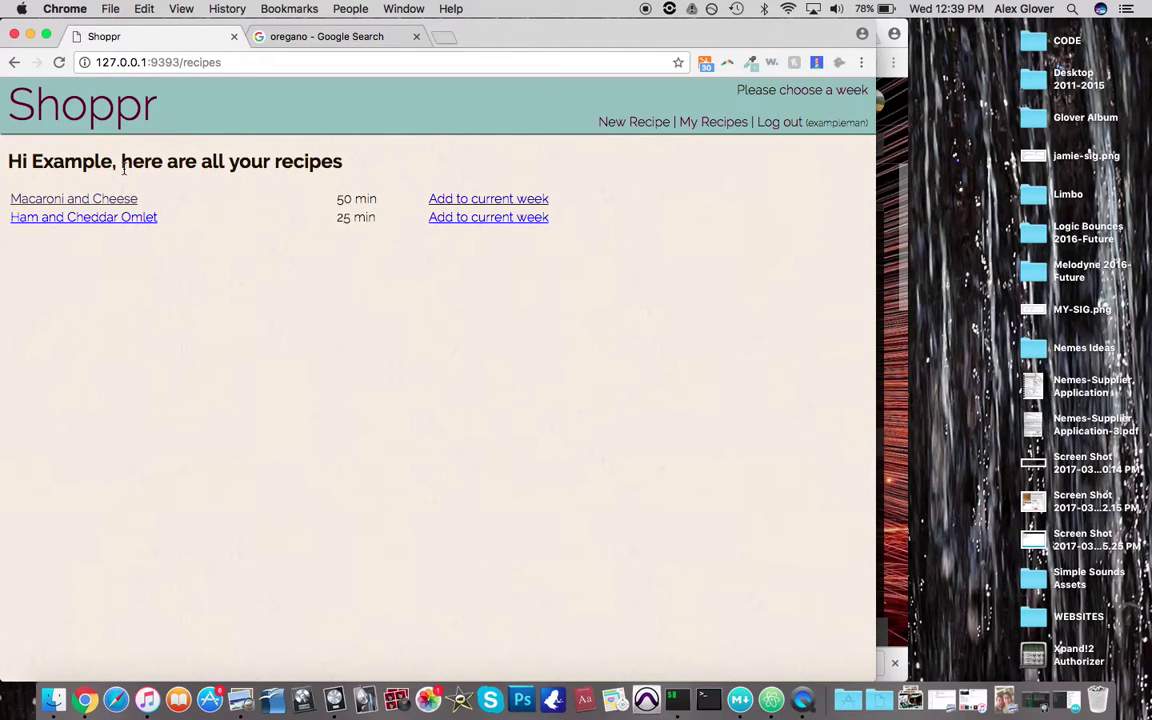
pyautogui.click(464, 201)
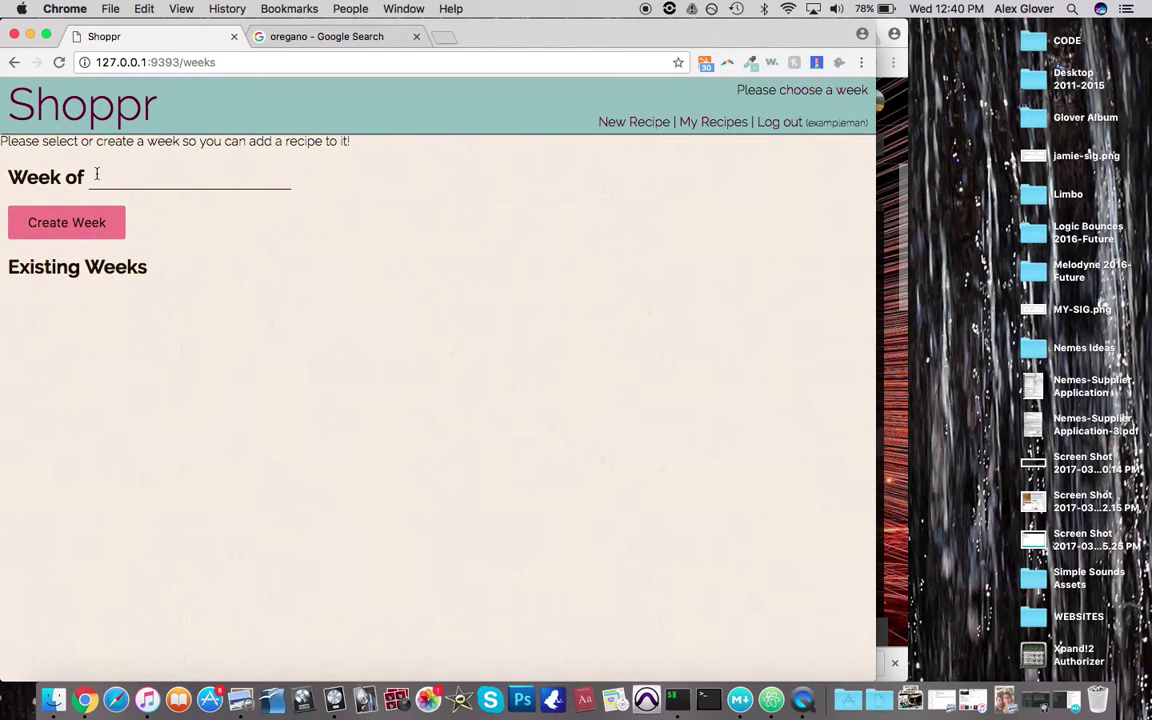
pyautogui.moveTo(10, 132); pyautogui.dragTo(200, 140)
pyautogui.click(241, 157)
# Enter March 20, 2017 as the week date and create the week
pyautogui.click(168, 173)
pyautogui.click(940, 9)
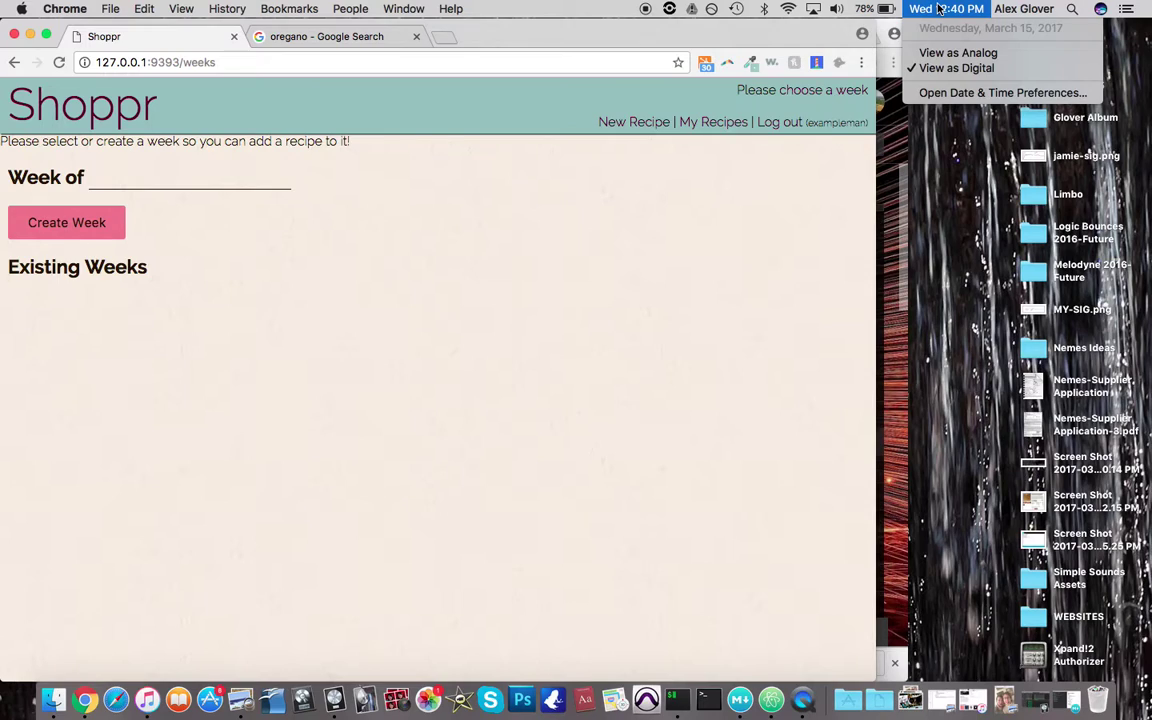
pyautogui.click(440, 313)
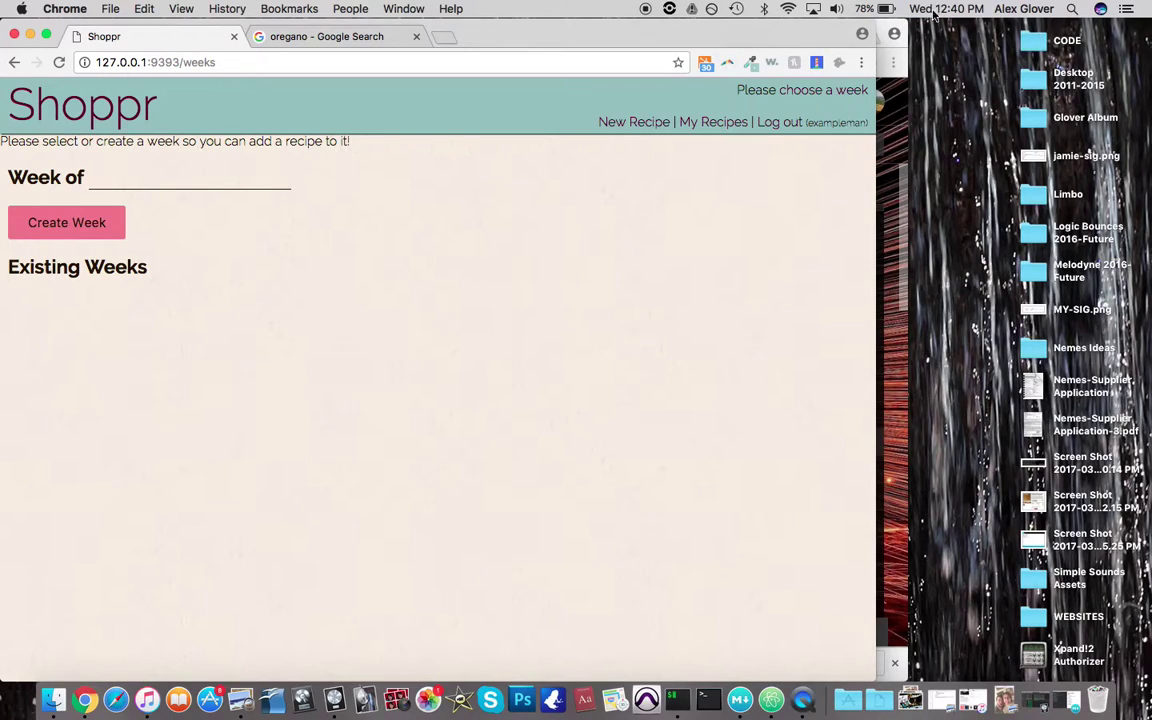
pyautogui.click(152, 174)
pyautogui.write('Mar')
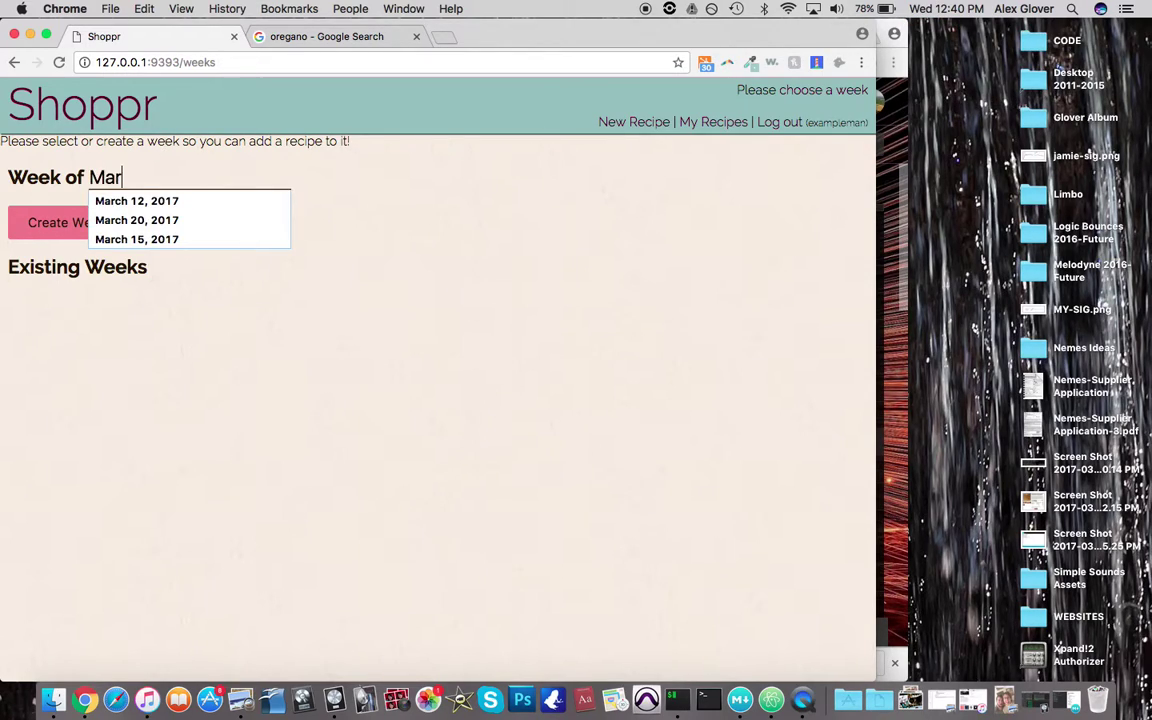
pyautogui.write('ch 20, ')
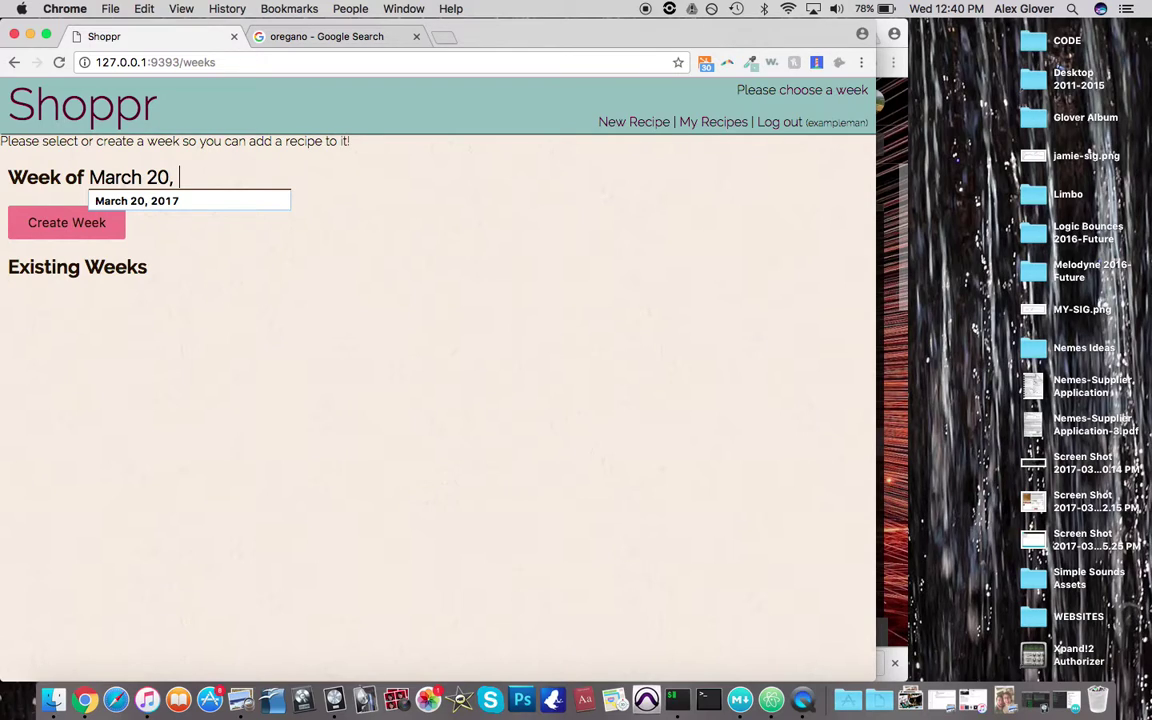
pyautogui.write('2017')
pyautogui.click(55, 221)
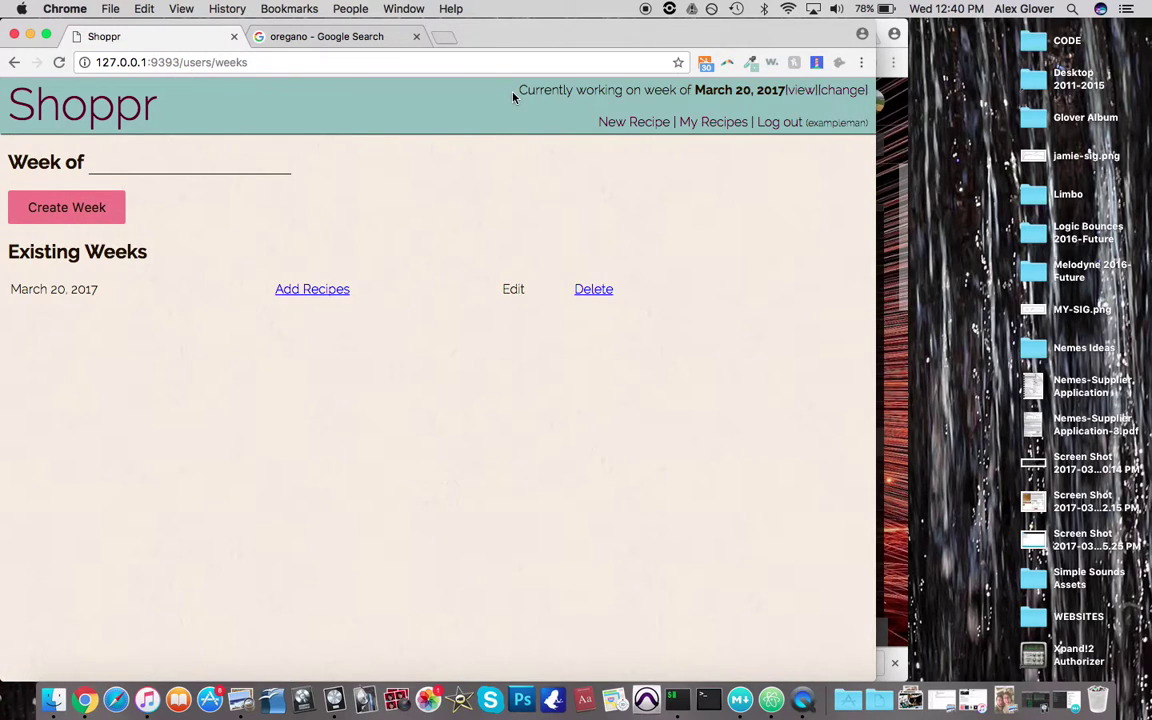
# From My Recipes, add Macaroni and Cheese and Ham and Cheddar Omelet to the current week, then view it
pyautogui.moveTo(519, 90); pyautogui.dragTo(781, 90)
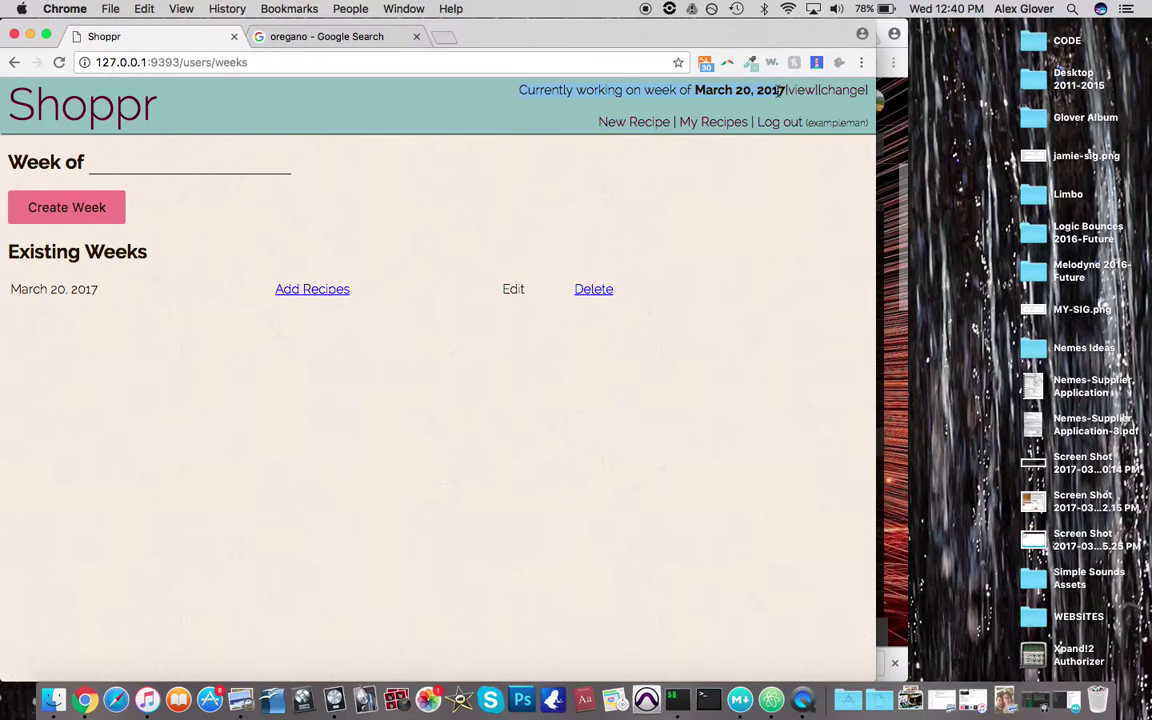
pyautogui.click(724, 122)
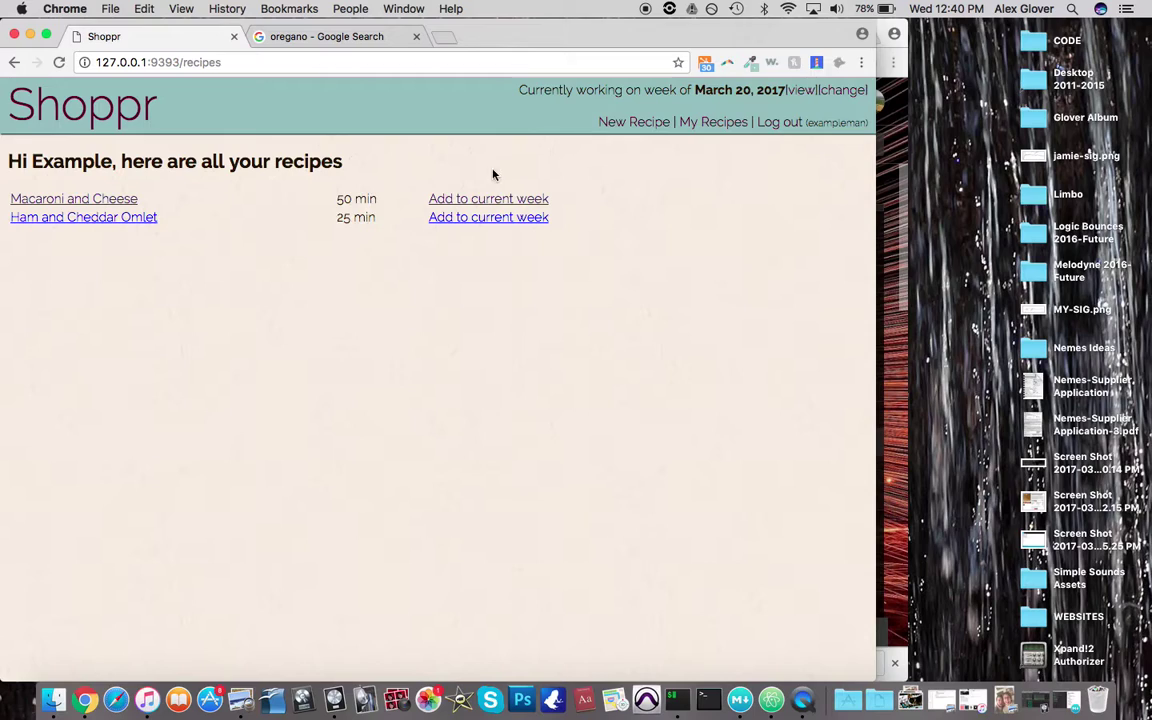
pyautogui.click(470, 200)
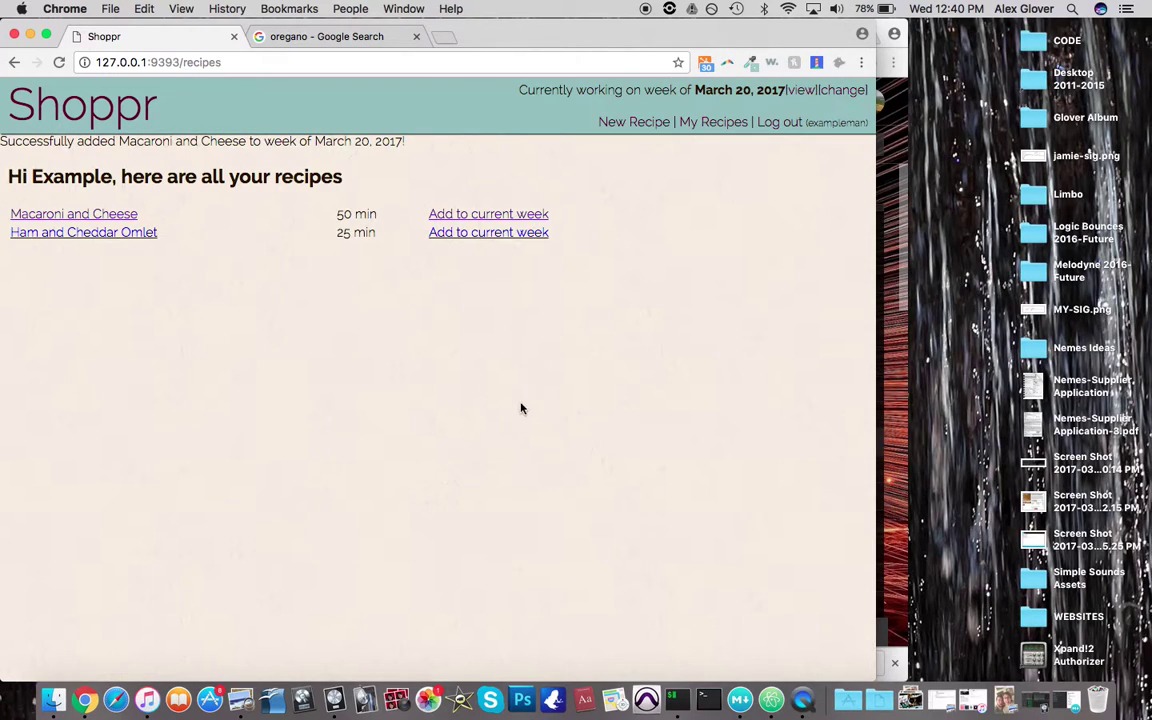
pyautogui.click(497, 235)
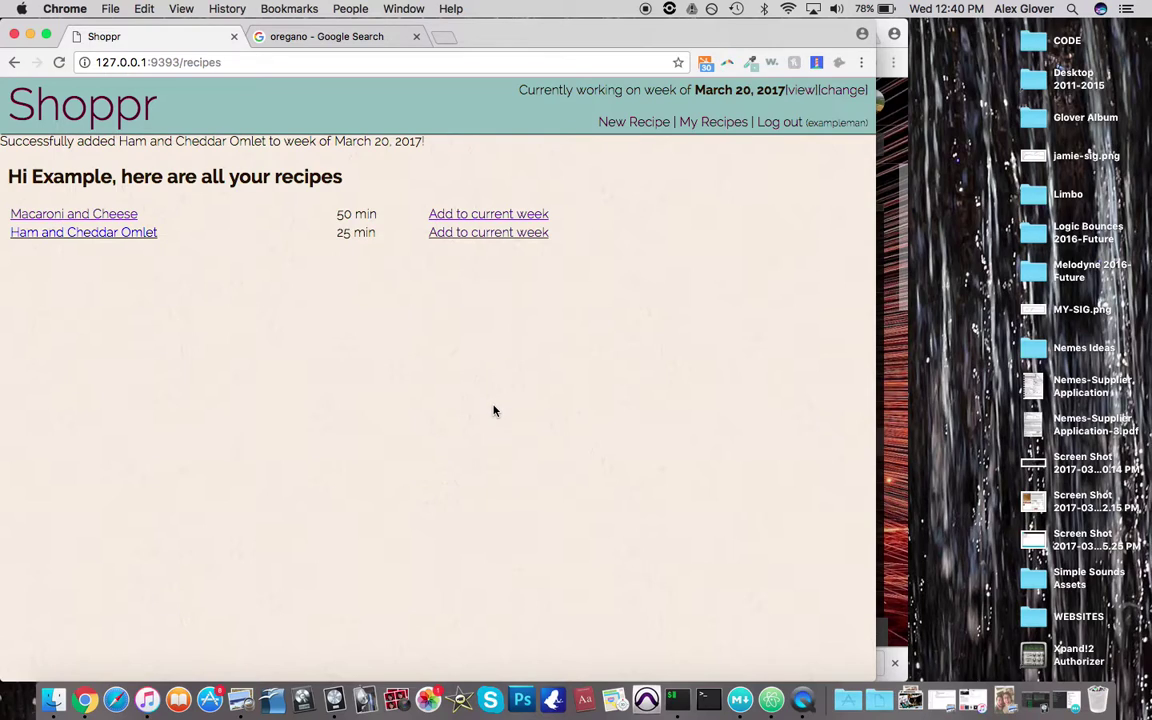
pyautogui.click(802, 91)
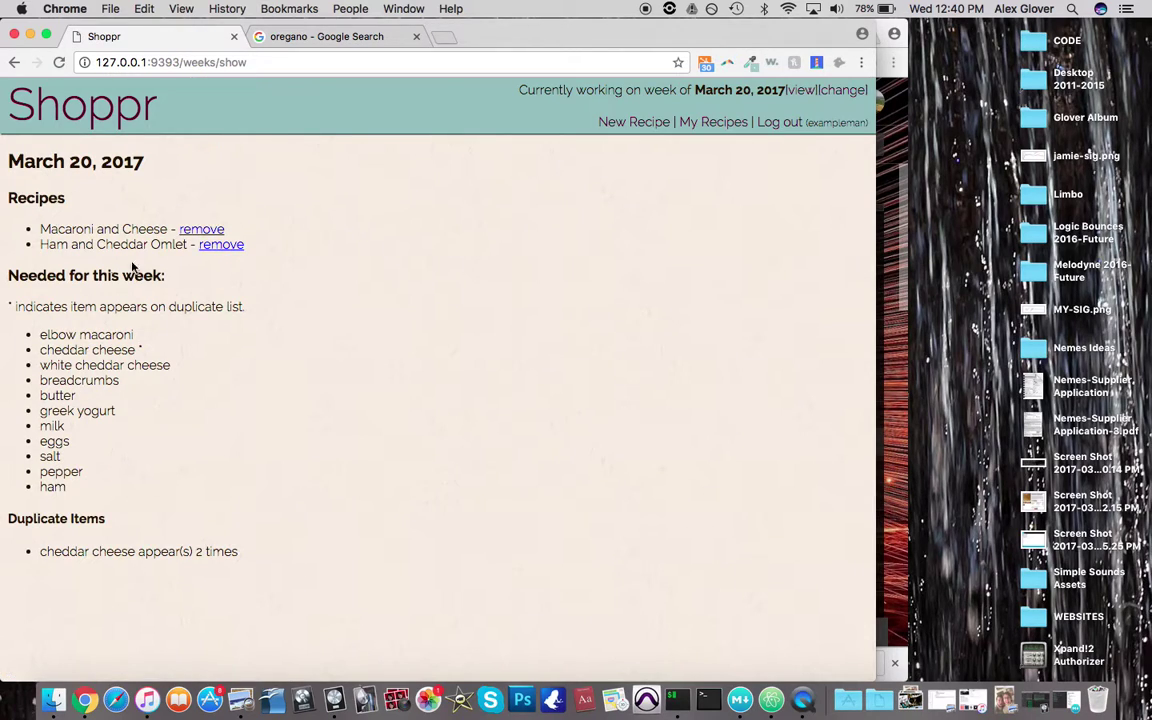
# Highlight the week's Recipes section, combined shopping list and the duplicated cheddar cheese items
pyautogui.moveTo(10, 197); pyautogui.dragTo(201, 269)
pyautogui.click(201, 269)
pyautogui.moveTo(8, 272); pyautogui.dragTo(131, 467)
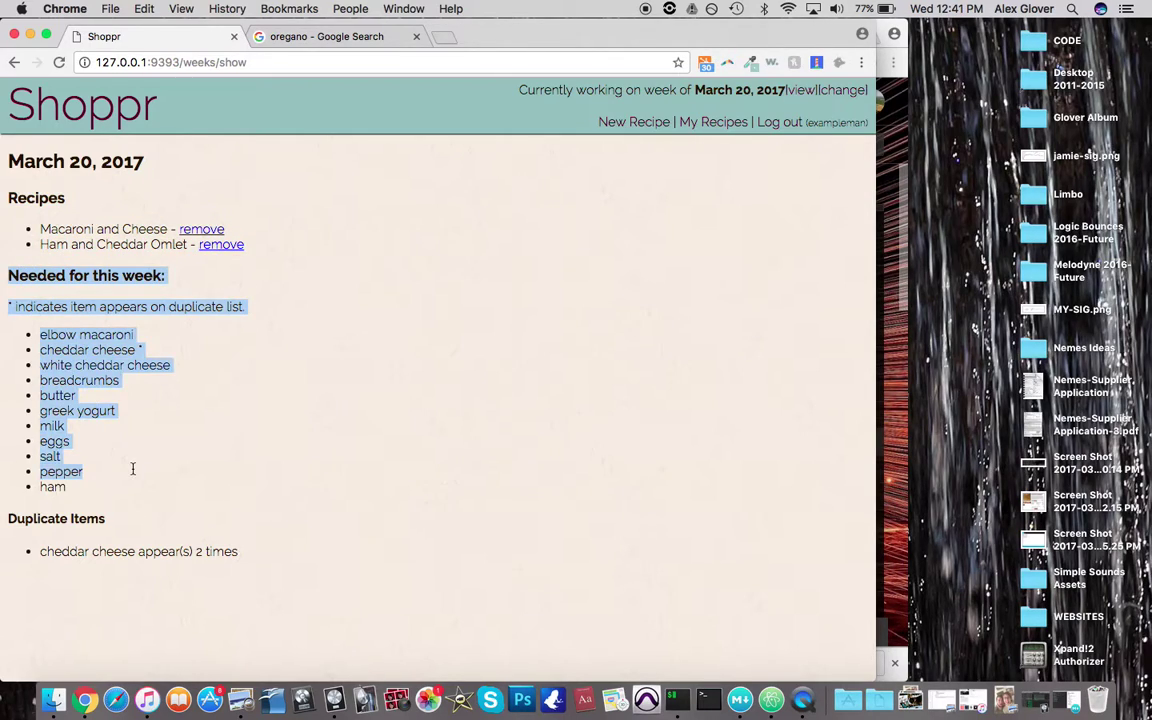
pyautogui.click(131, 468)
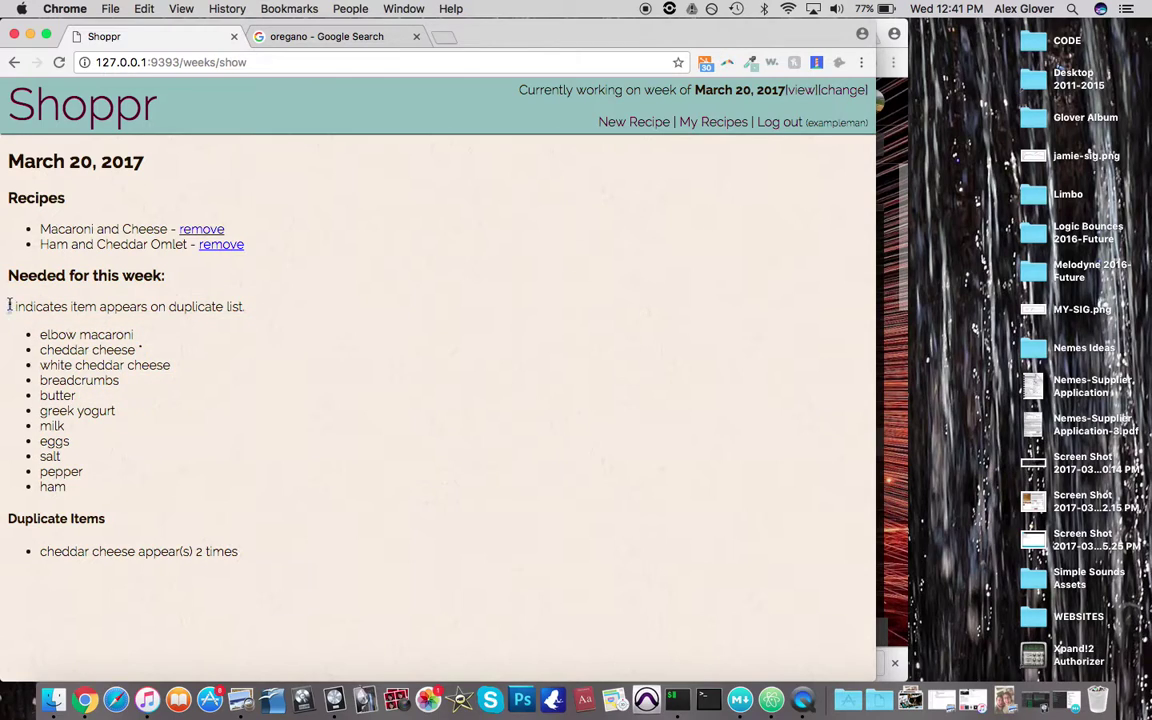
pyautogui.moveTo(127, 367); pyautogui.dragTo(206, 551)
pyautogui.click(146, 350)
pyautogui.click(110, 354)
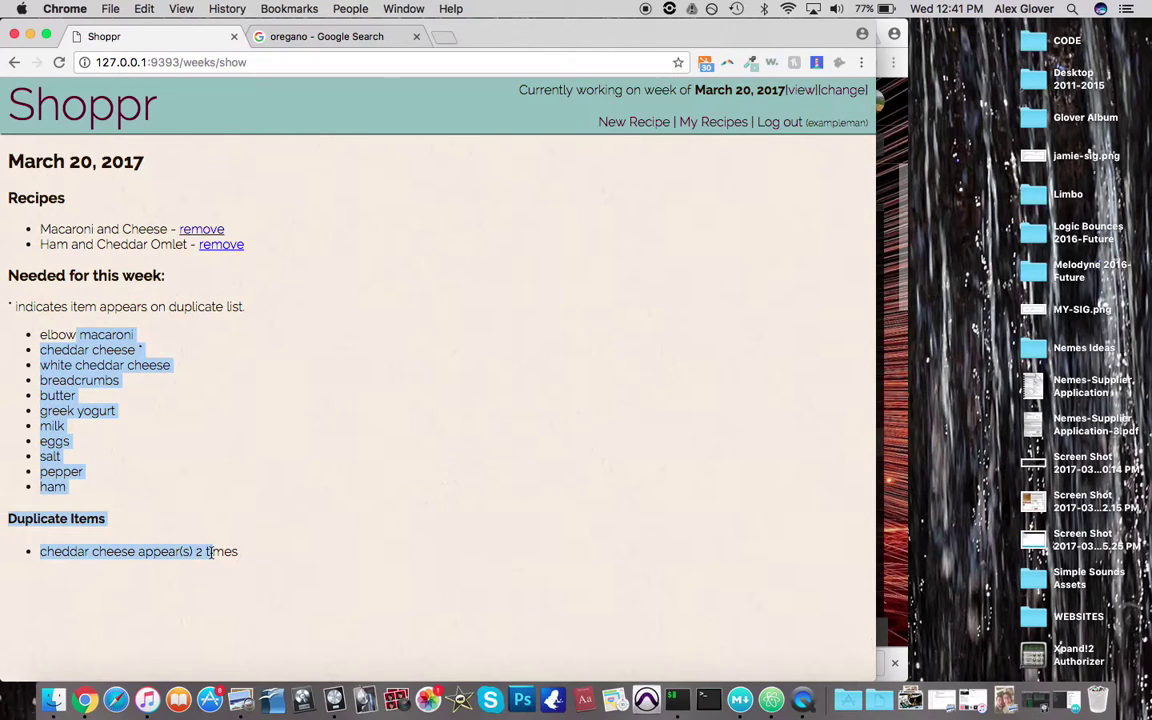
pyautogui.click(251, 569)
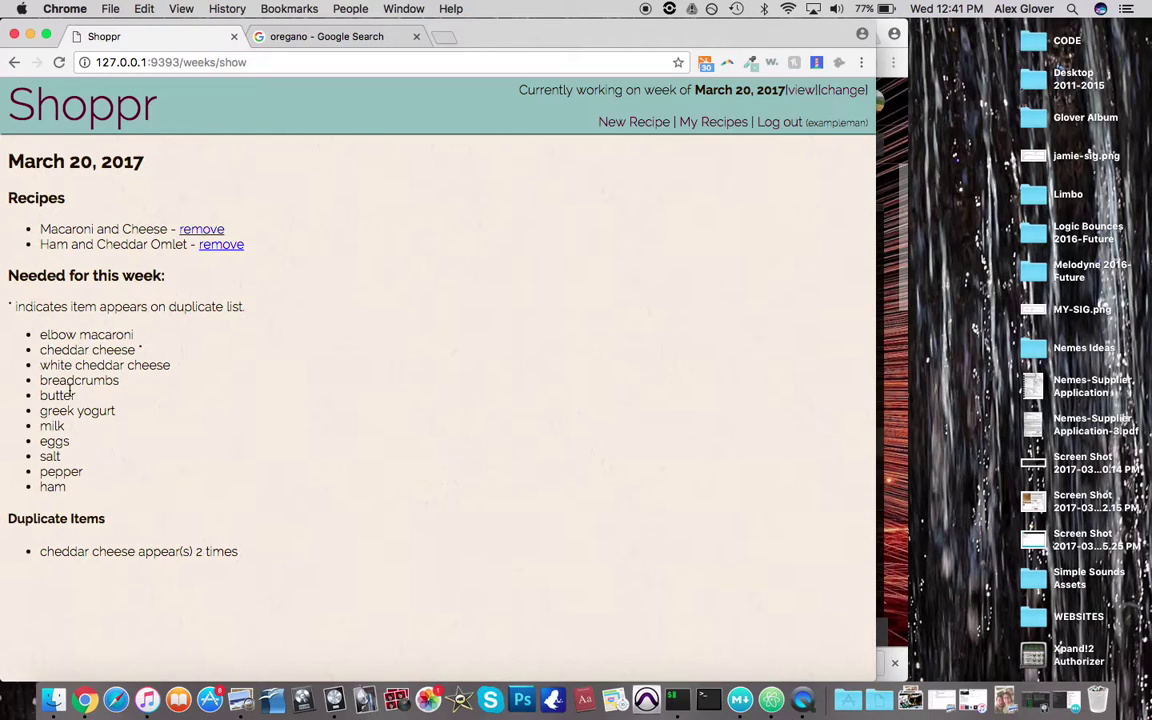
# Point out white cheddar cheese, then remove Ham and Cheddar Omelet from the March 20 week
pyautogui.moveTo(145, 350); pyautogui.dragTo(216, 363)
pyautogui.click(197, 368)
pyautogui.click(213, 250)
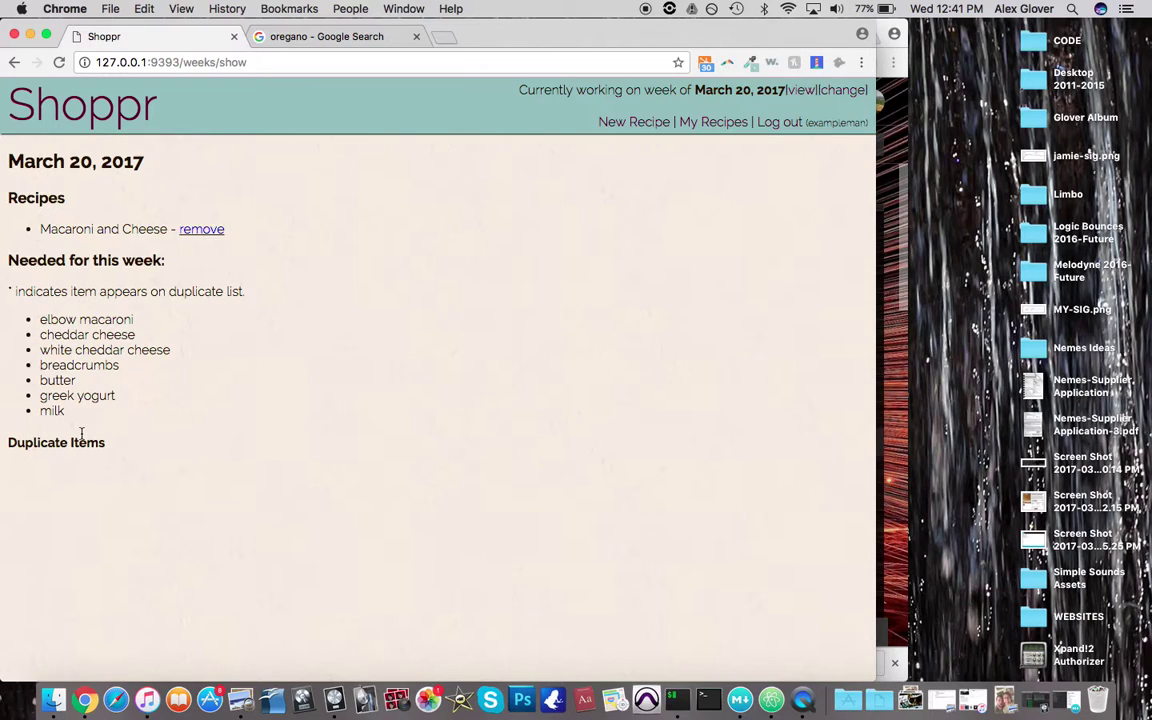
# Log out from the home page and sign in with another user's username and password
pyautogui.click(122, 130)
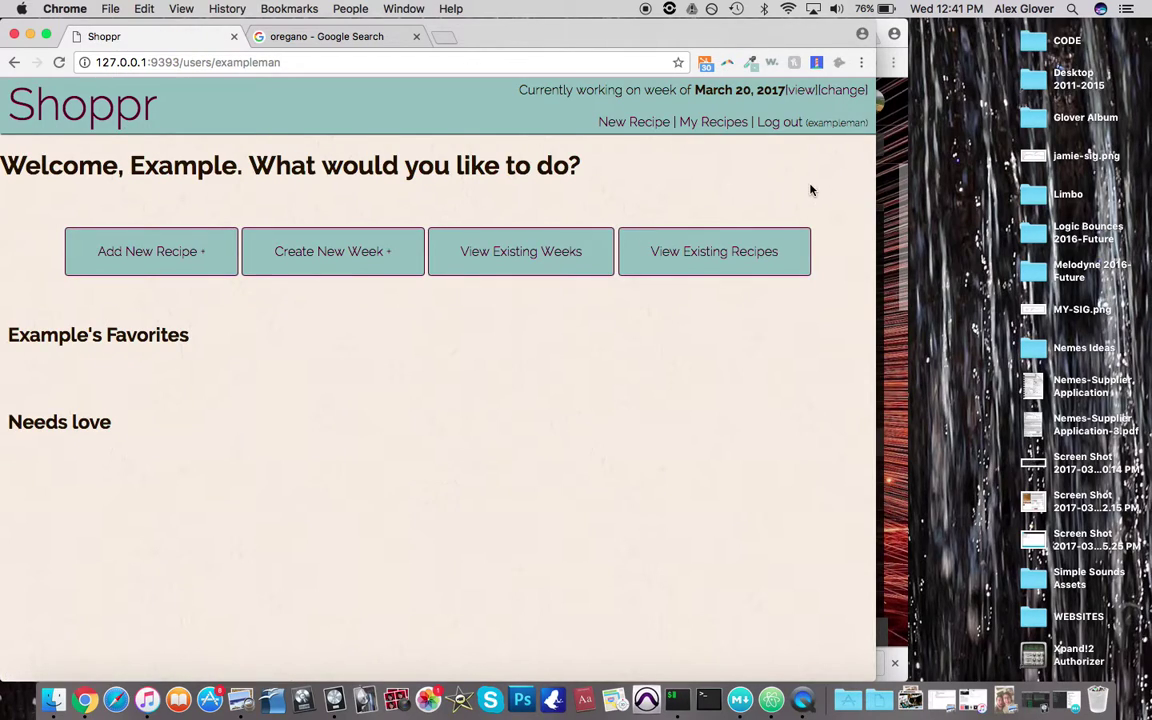
pyautogui.click(784, 124)
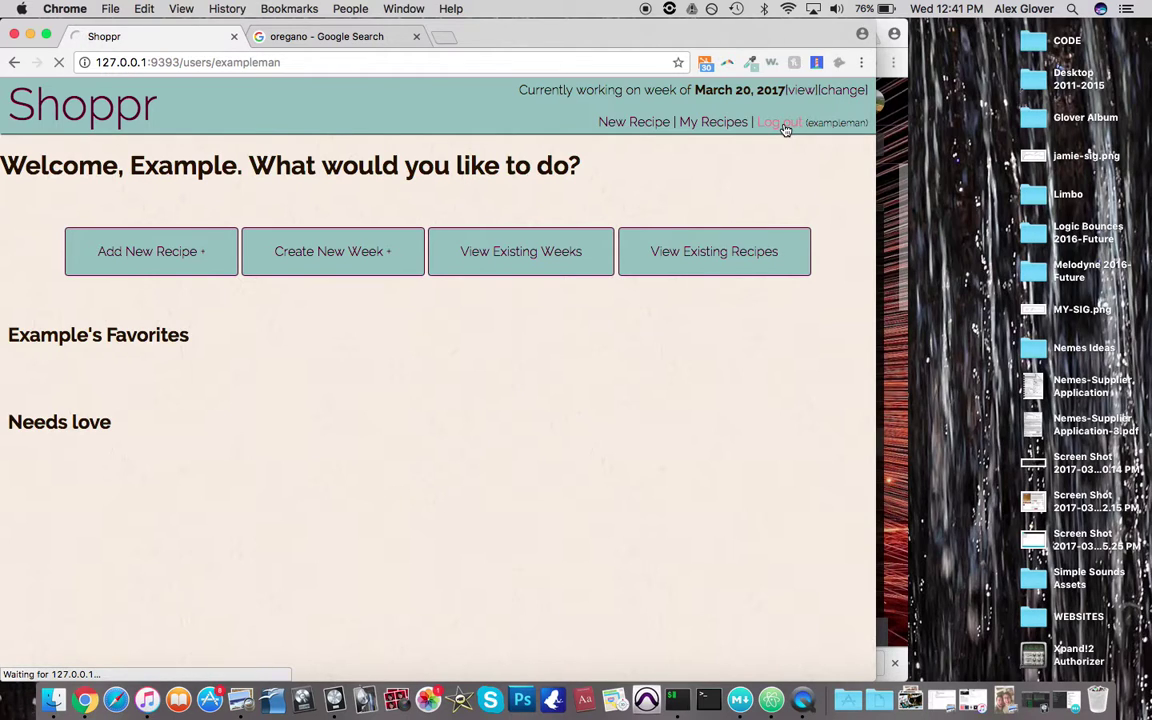
pyautogui.click(117, 510)
pyautogui.write('abg178')
pyautogui.press('BackSpace')
pyautogui.press('BackSpace')
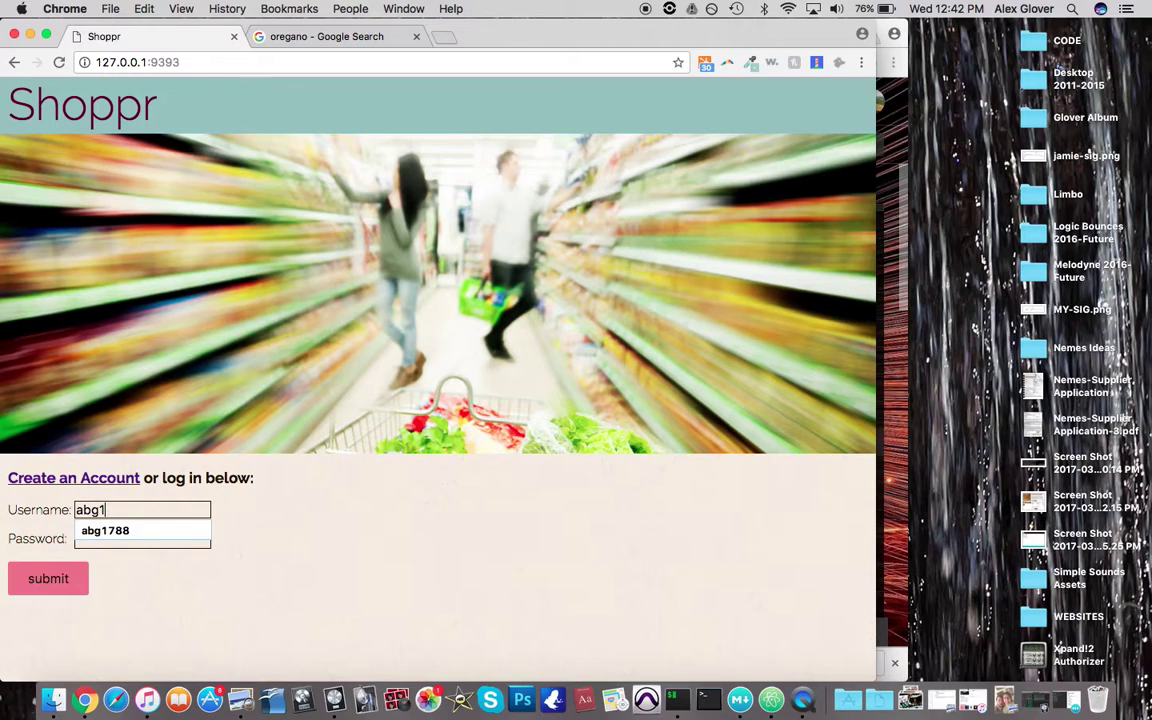
pyautogui.press('BackSpace')
pyautogui.press('BackSpace')
pyautogui.press('BackSpace')
pyautogui.press('BackSpace')
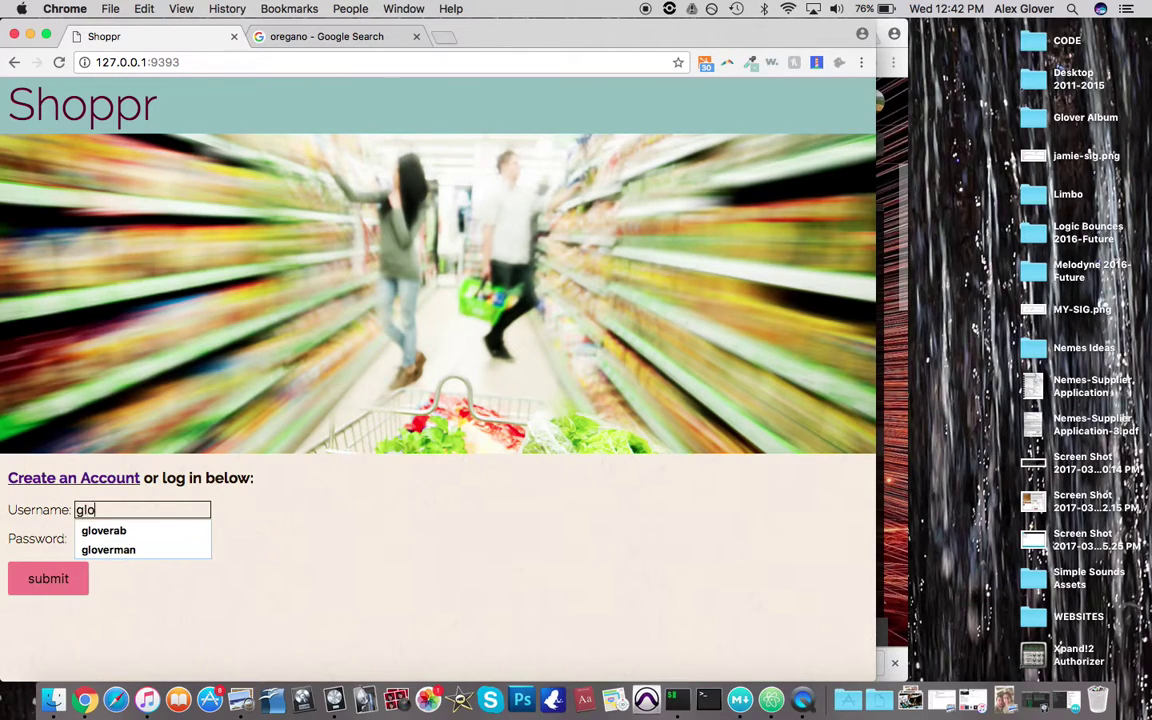
pyautogui.press('Tab')
pyautogui.write('********')
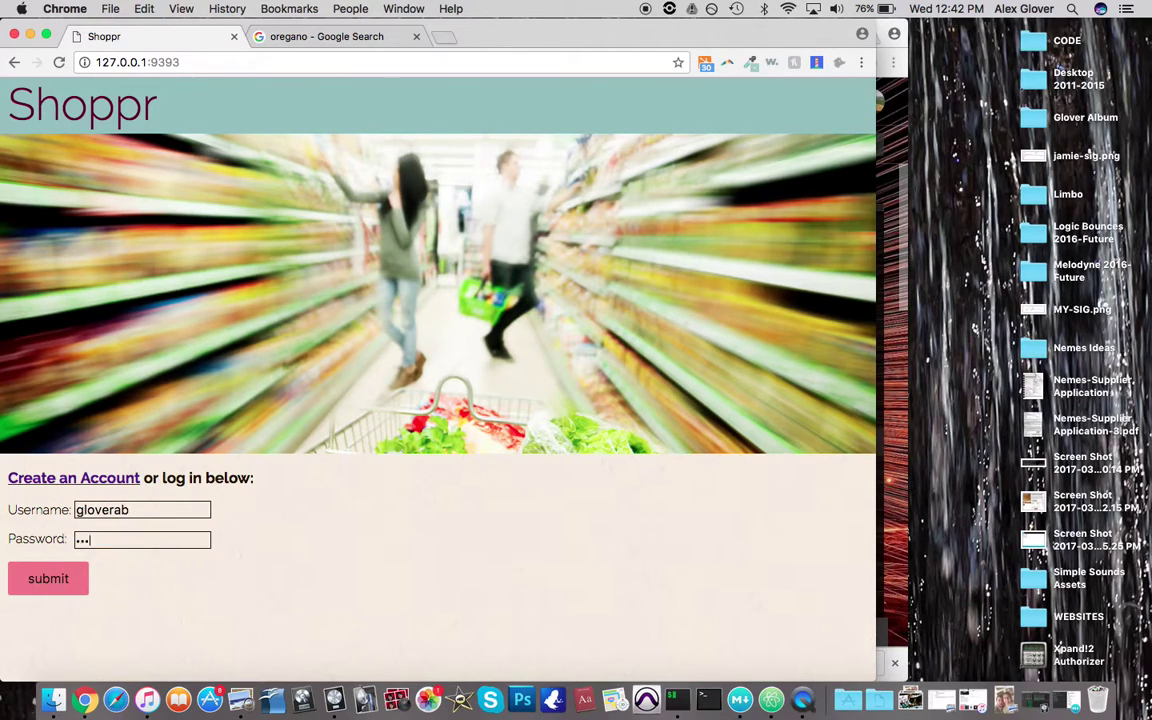
pyautogui.click(59, 580)
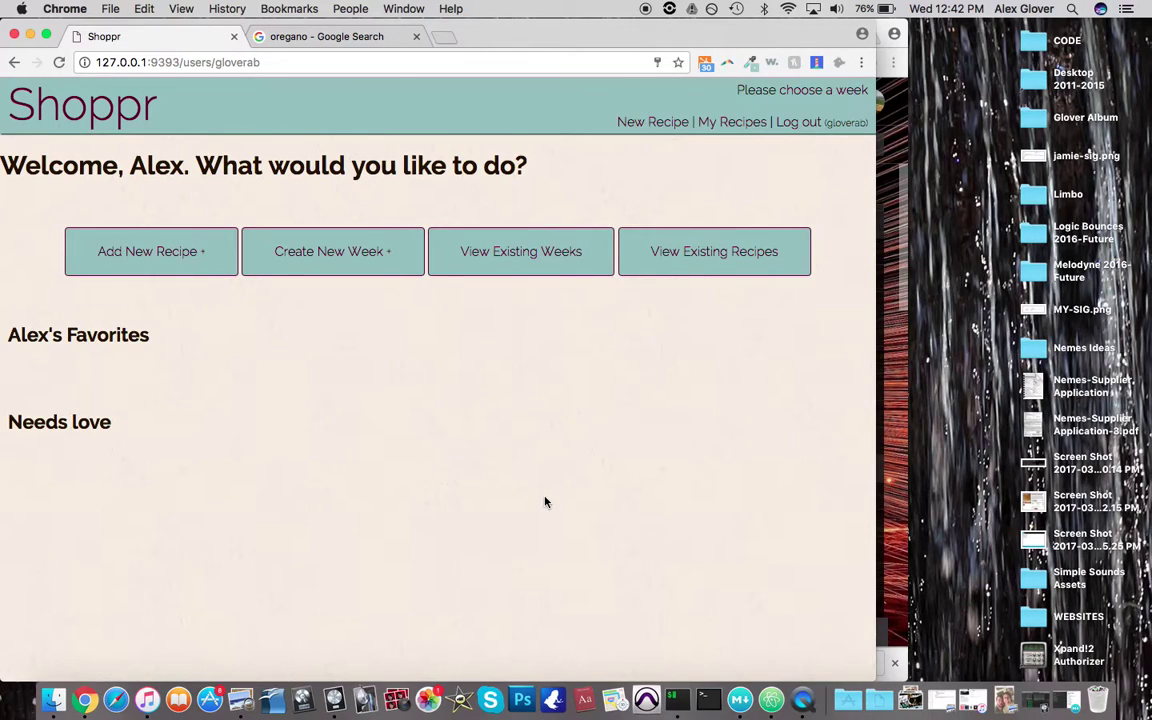
# Go to My Recipes and open Breakfast Sandwich (15 min, chorizo sausage and eggs)
pyautogui.click(720, 124)
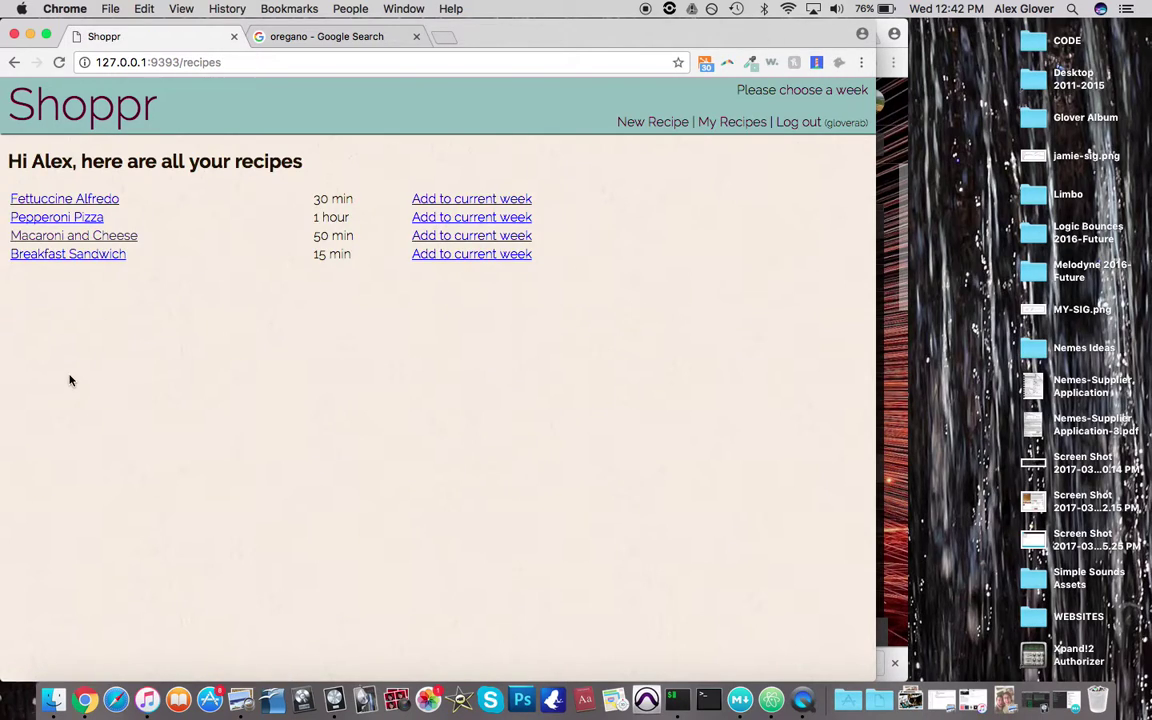
pyautogui.click(88, 258)
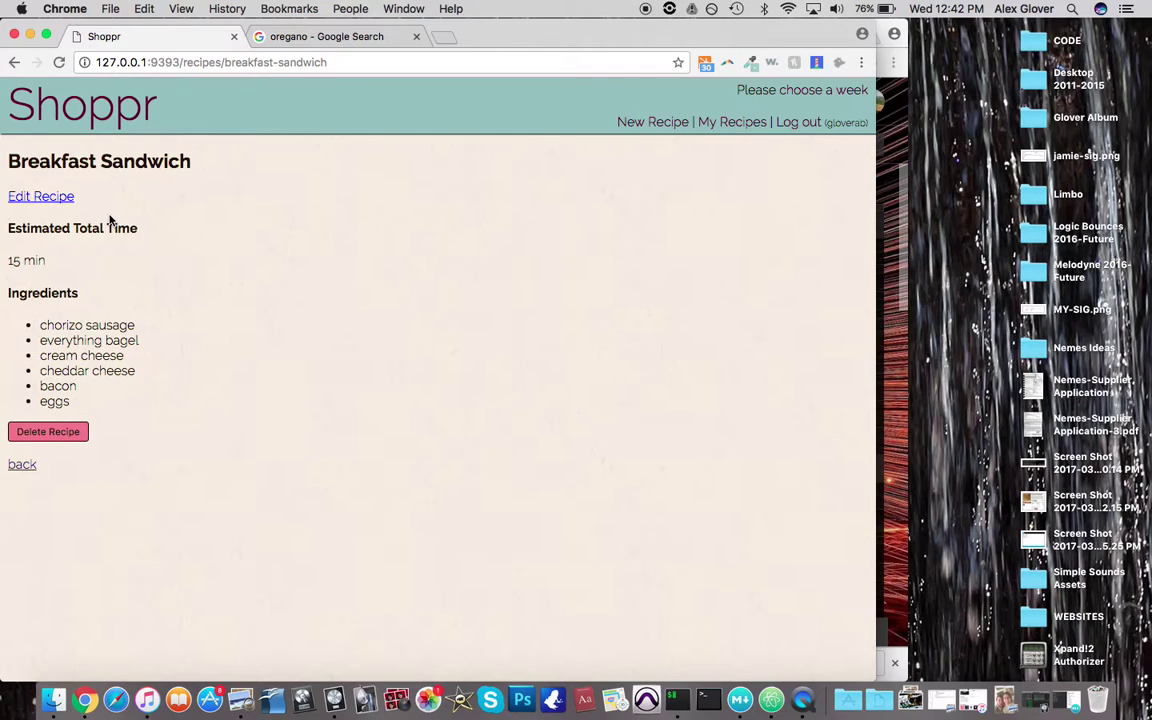
# Rename Breakfast Sandwich to 'Breakfast Sandwich with Chorizo' and change its time from 15 to 20 min
pyautogui.click(31, 199)
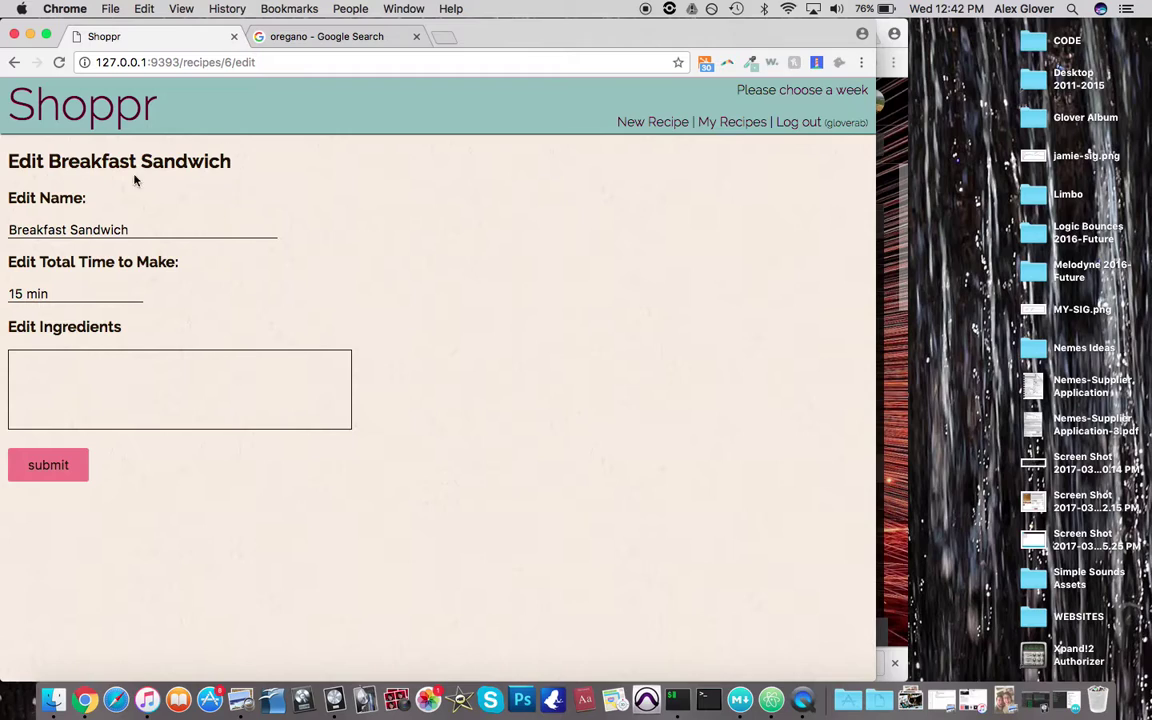
pyautogui.click(129, 230)
pyautogui.write('with Chorizo')
pyautogui.click(22, 293)
pyautogui.press('BackSpace')
pyautogui.write('20')
pyautogui.press('Delete')
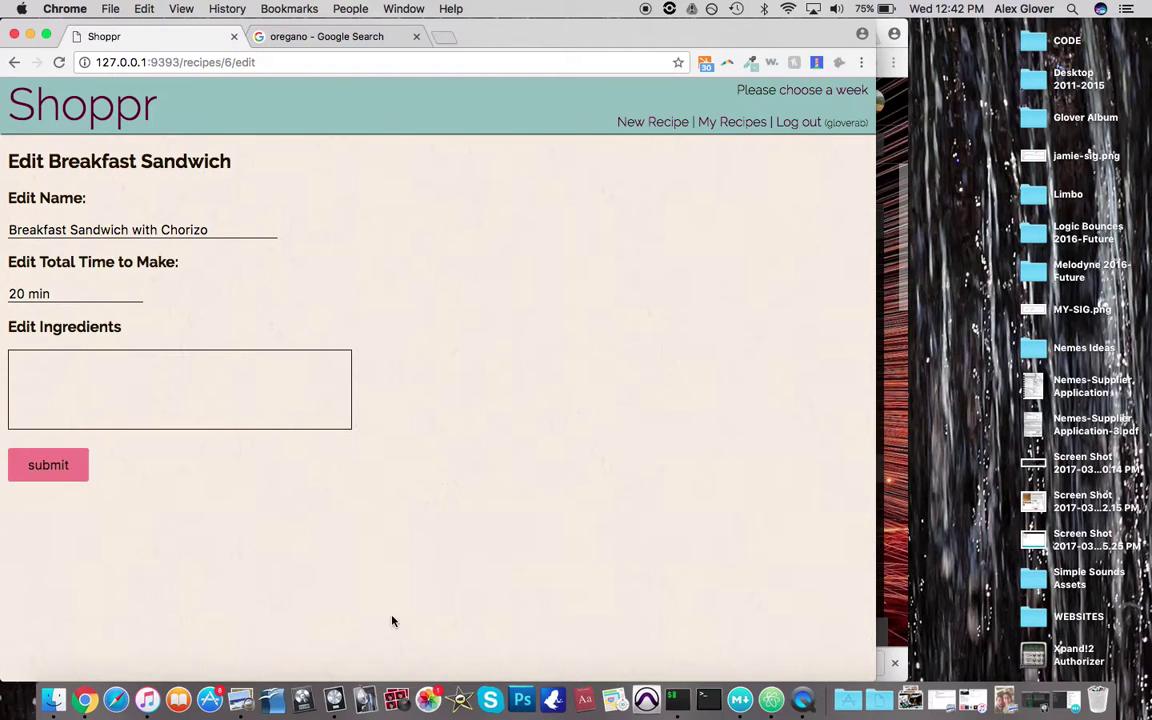
# Save the recipe edits, check the updated title, and go back to the recipe list
pyautogui.click(69, 471)
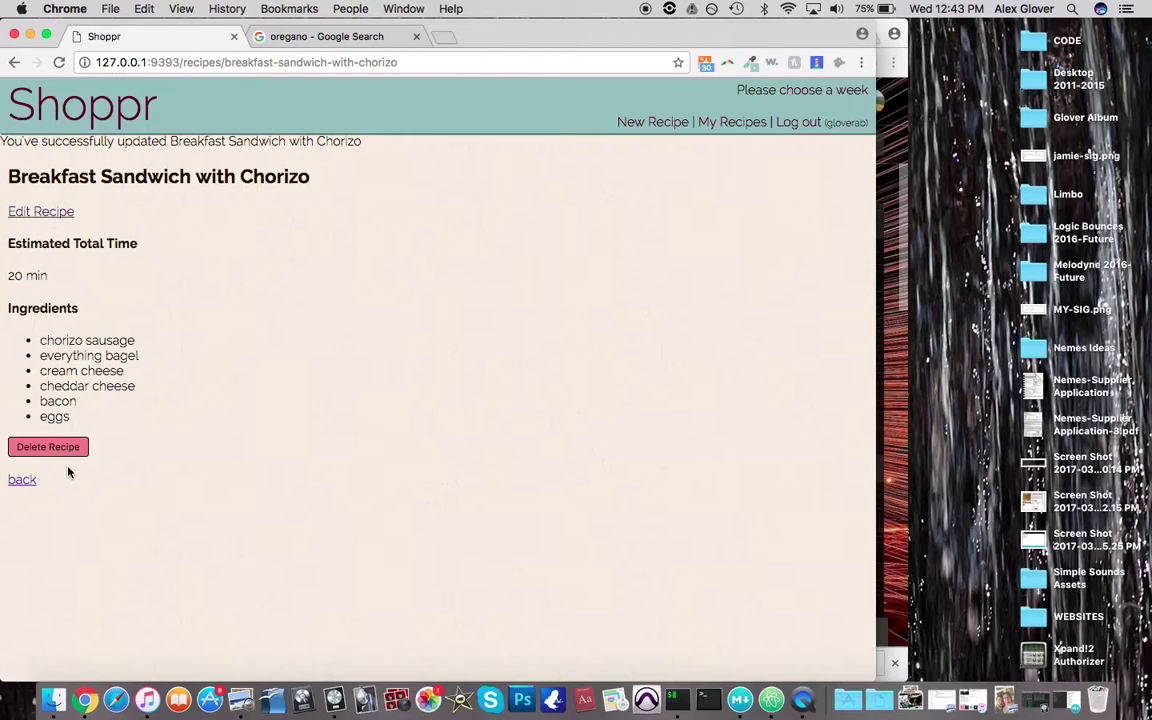
pyautogui.moveTo(9, 176); pyautogui.dragTo(339, 193)
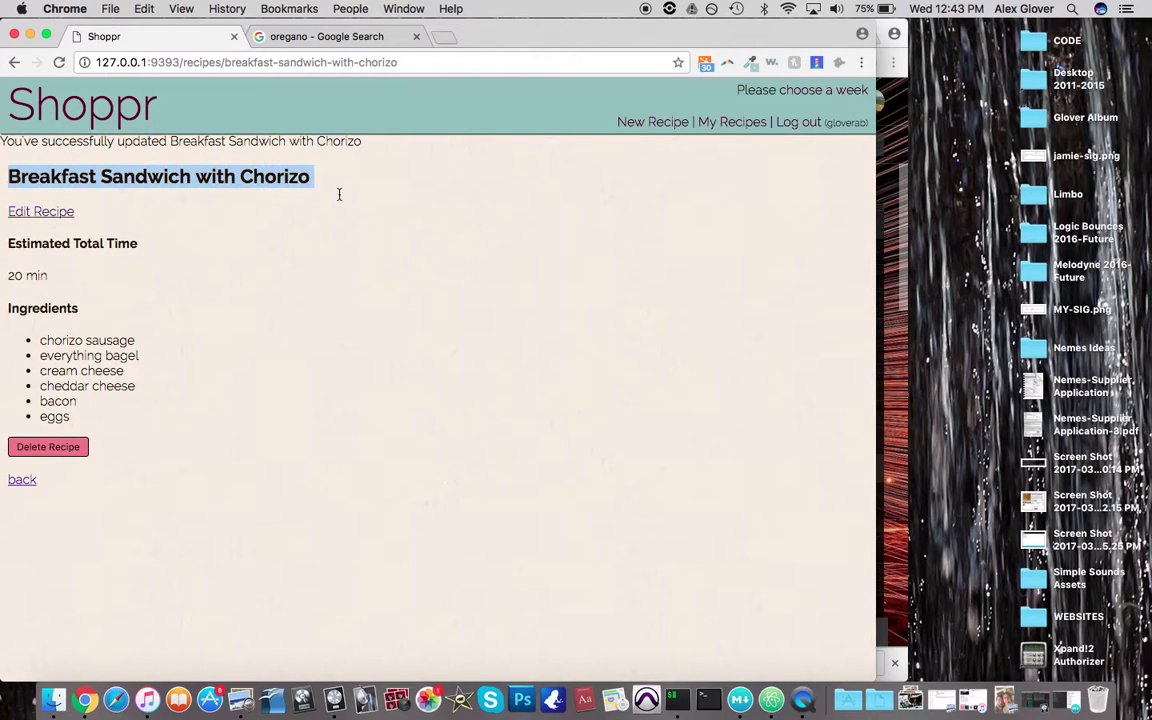
pyautogui.click(340, 192)
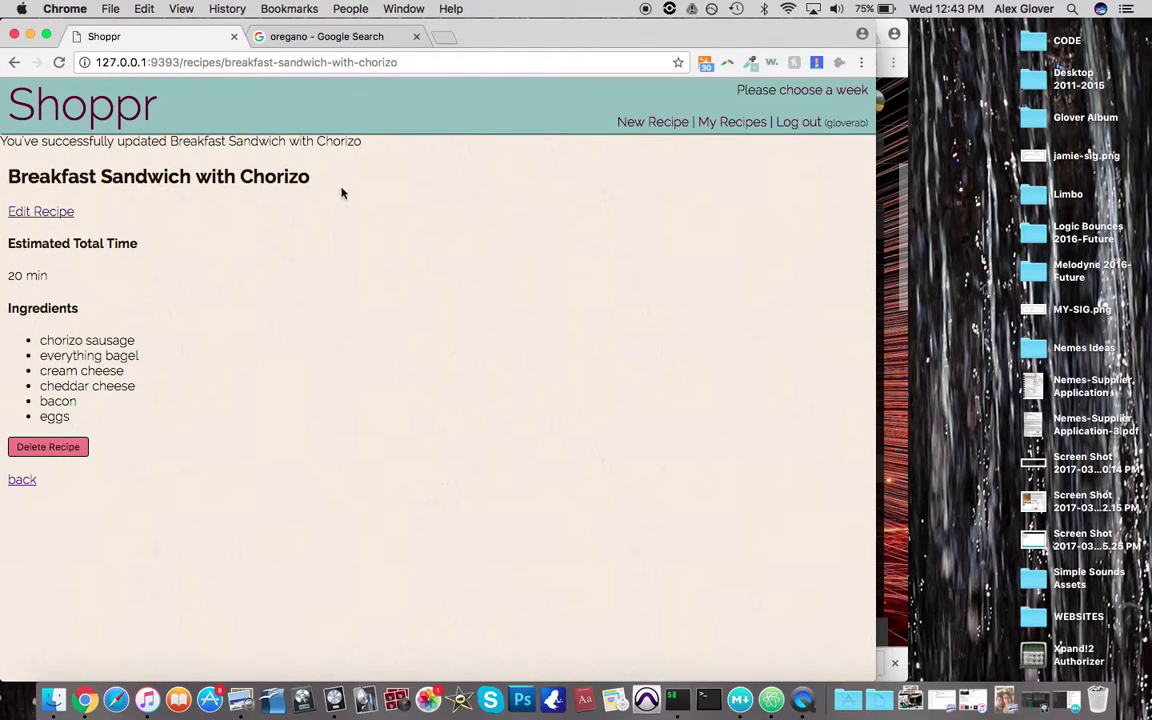
pyautogui.click(14, 484)
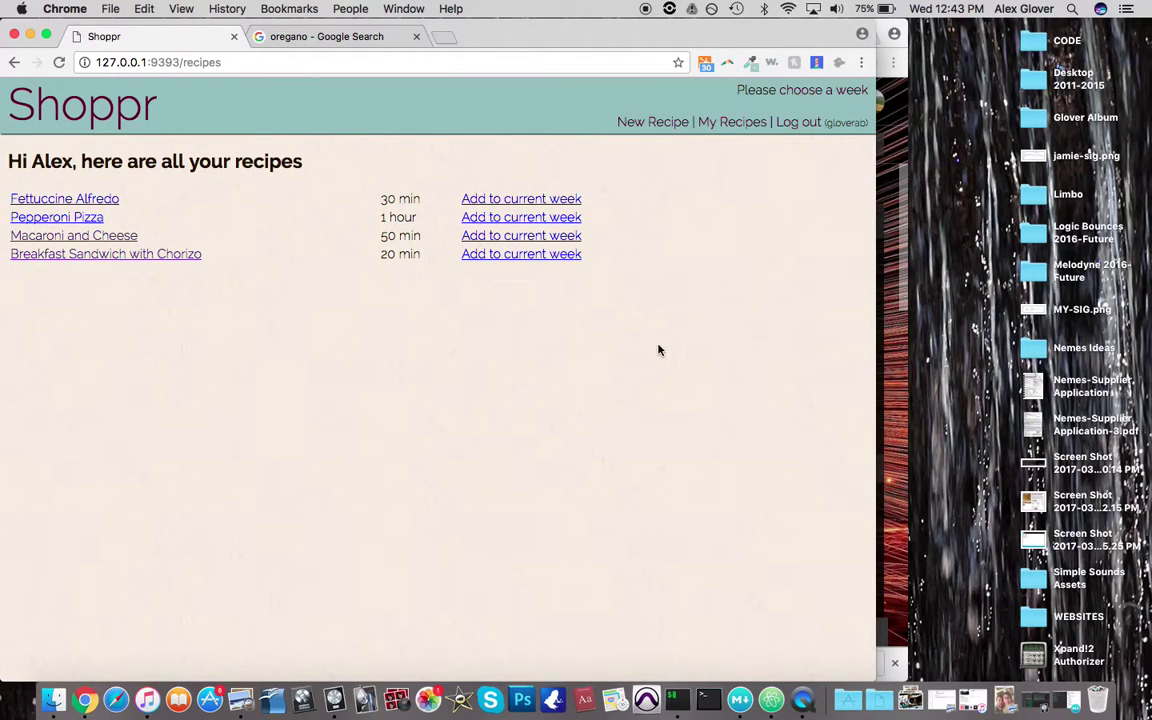
# On the weeks page, create a March 20, 2017 week and then a March 27, 2017 week
pyautogui.click(816, 91)
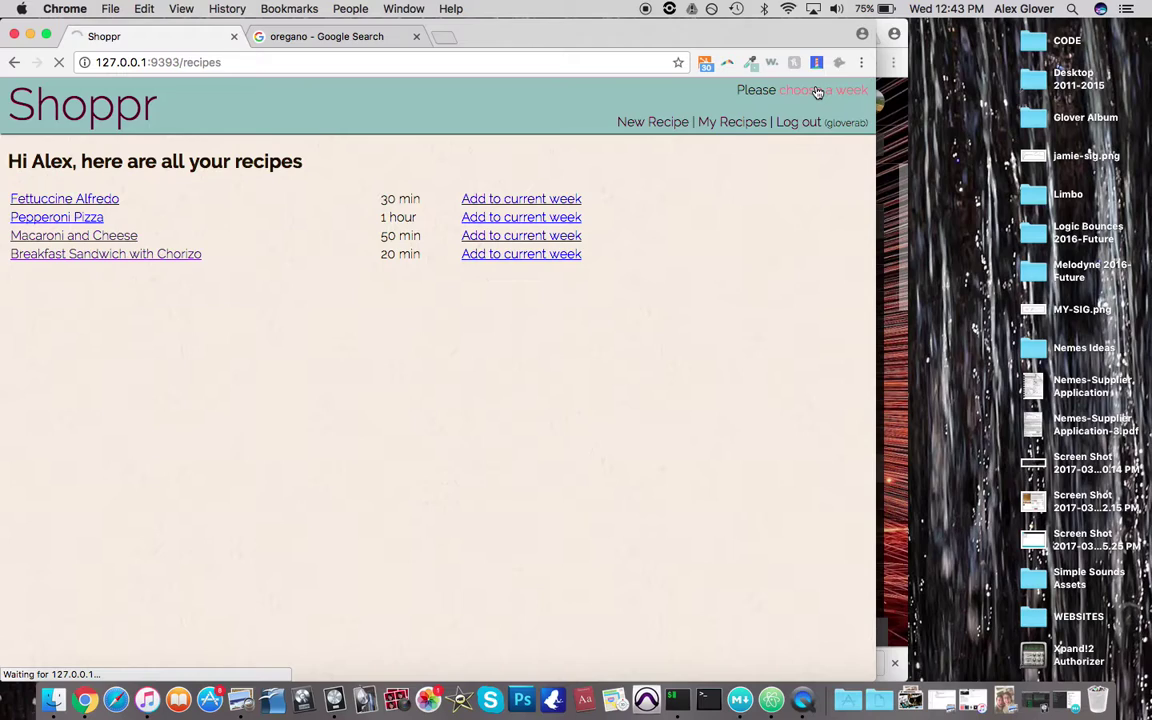
pyautogui.click(125, 165)
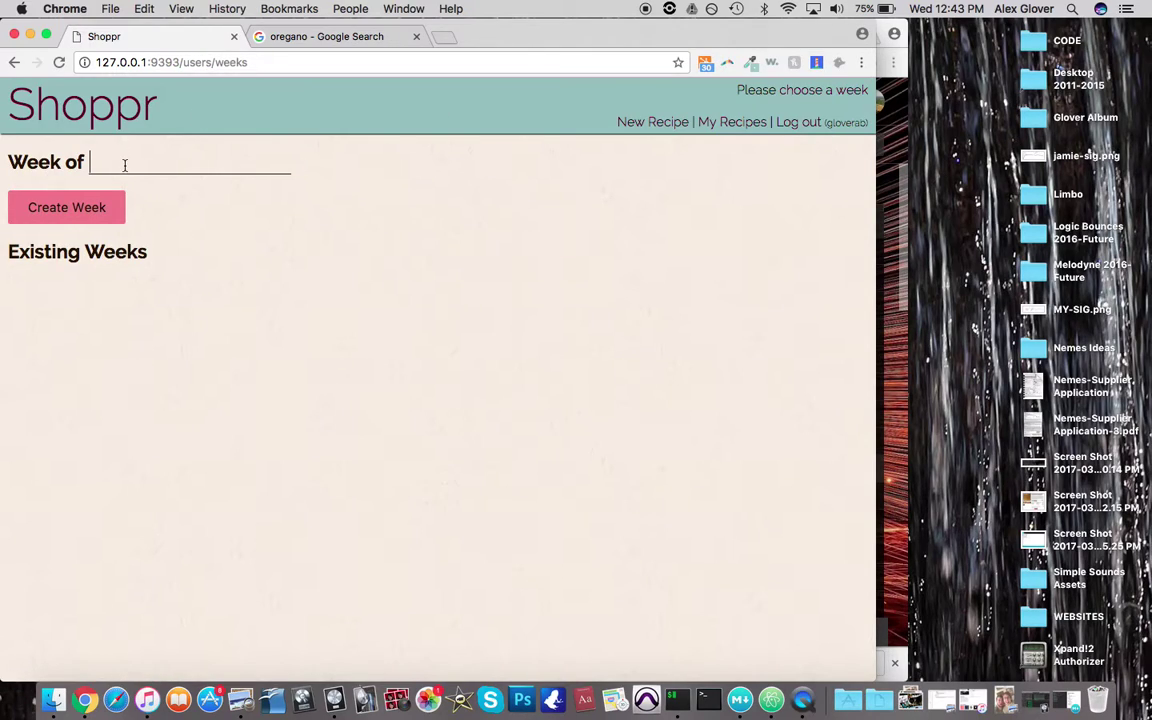
pyautogui.write('March 20')
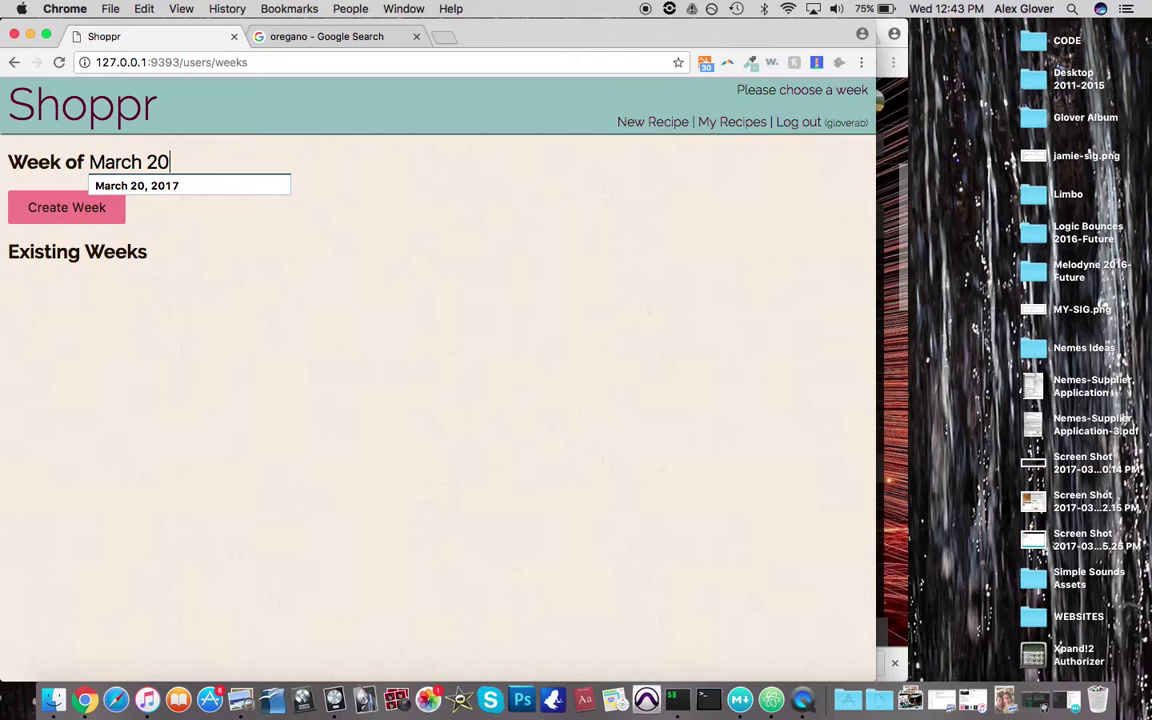
pyautogui.press('Down')
pyautogui.press('Return')
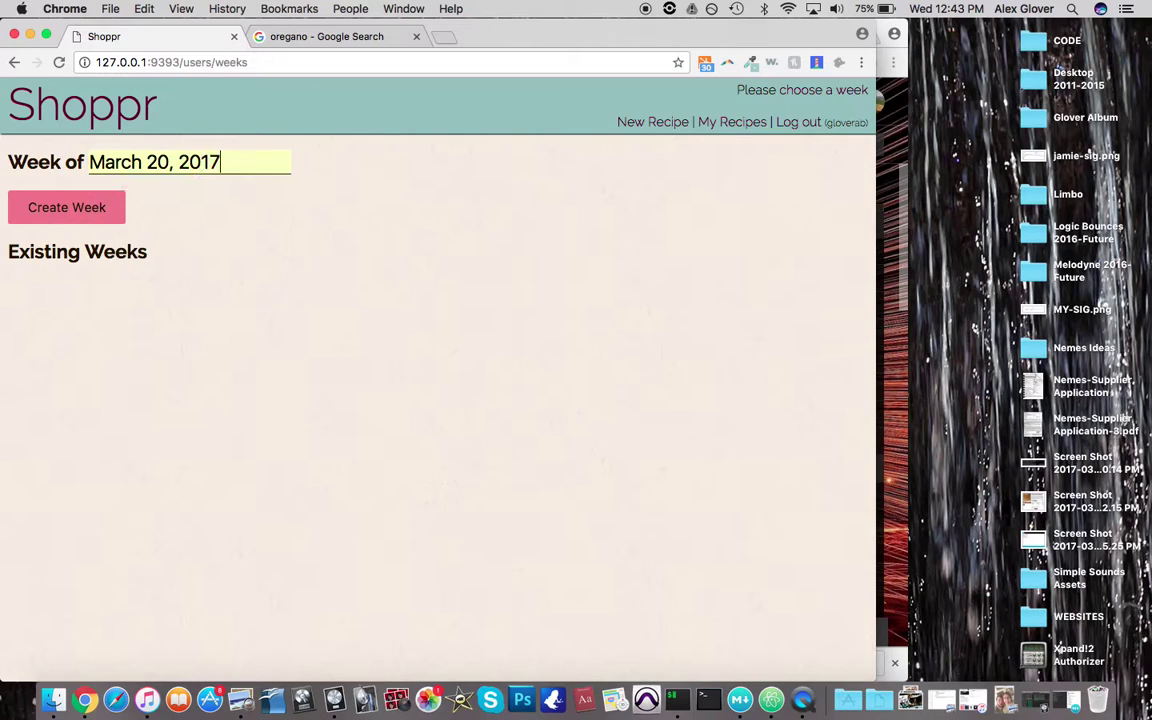
pyautogui.click(50, 207)
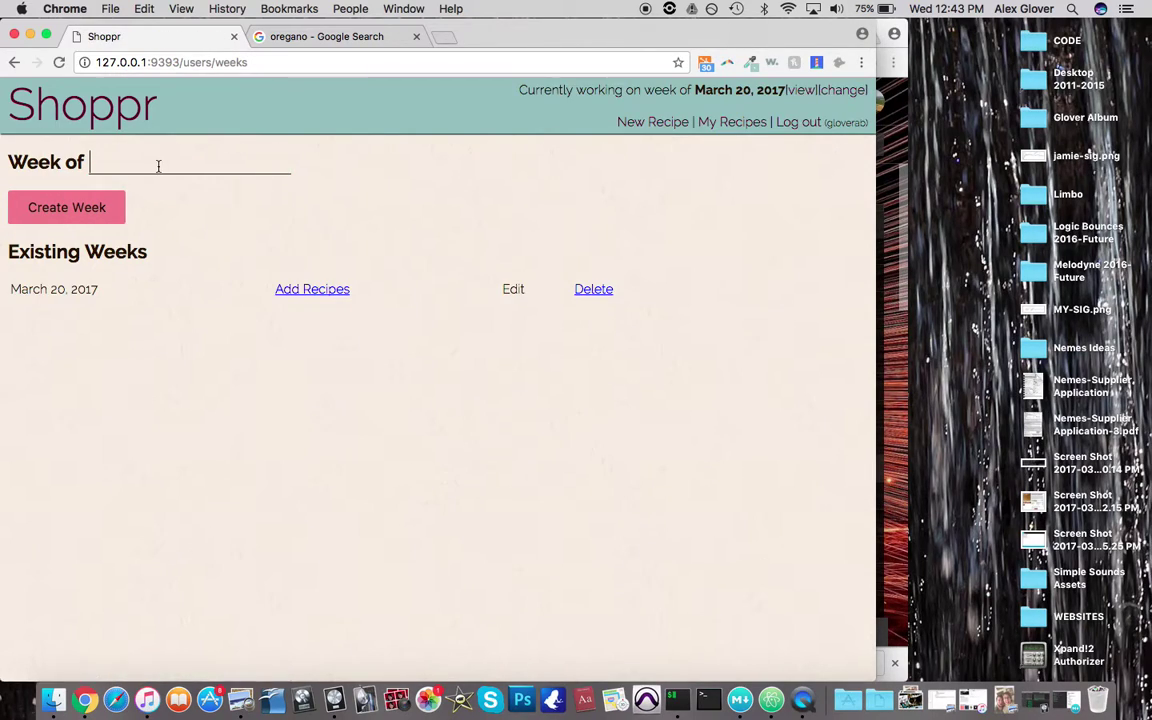
pyautogui.write('March ')
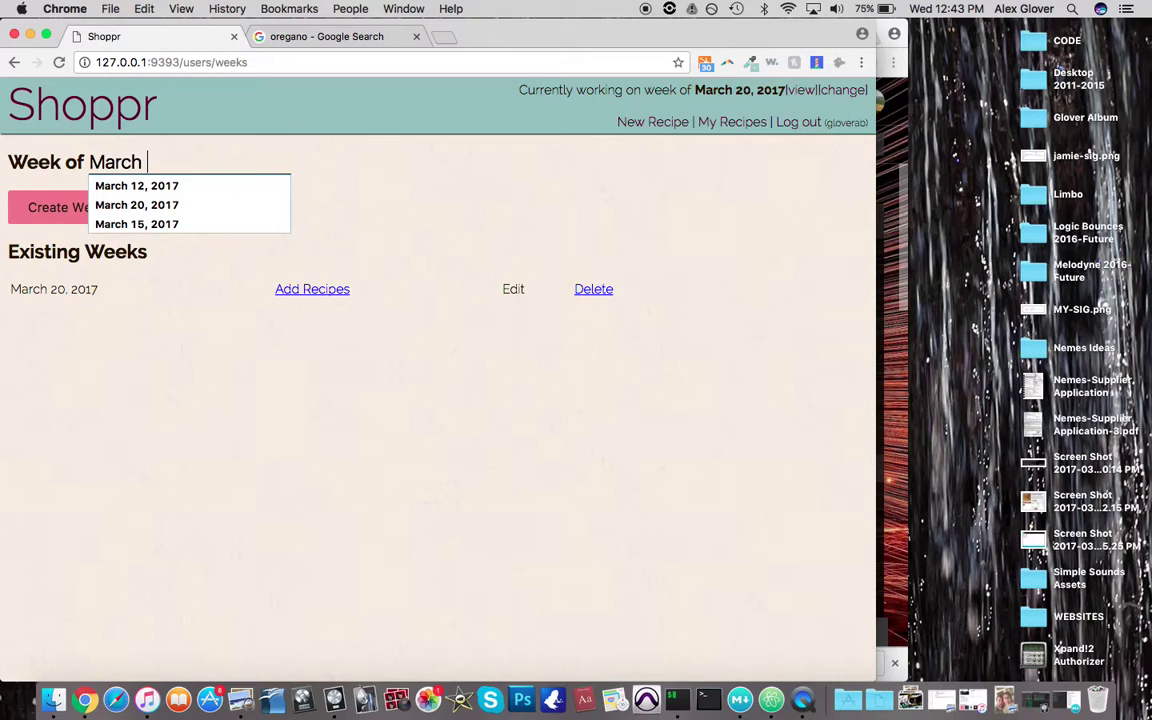
pyautogui.write('27')
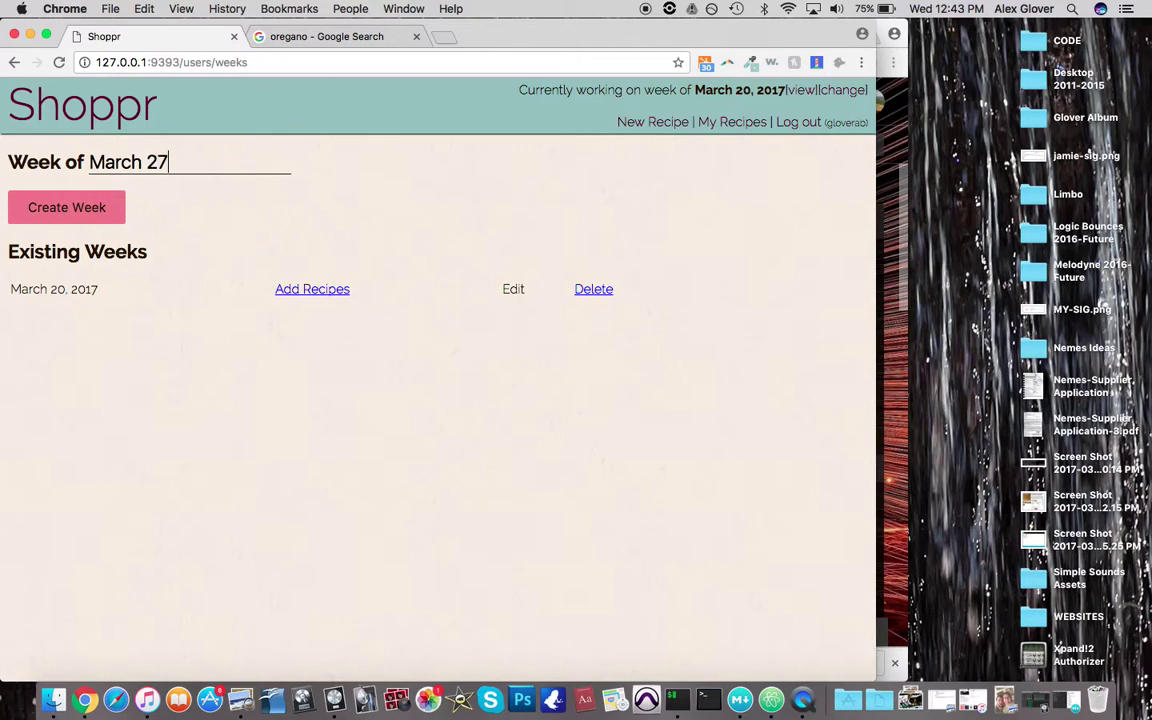
pyautogui.write(', 2017')
pyautogui.click(80, 209)
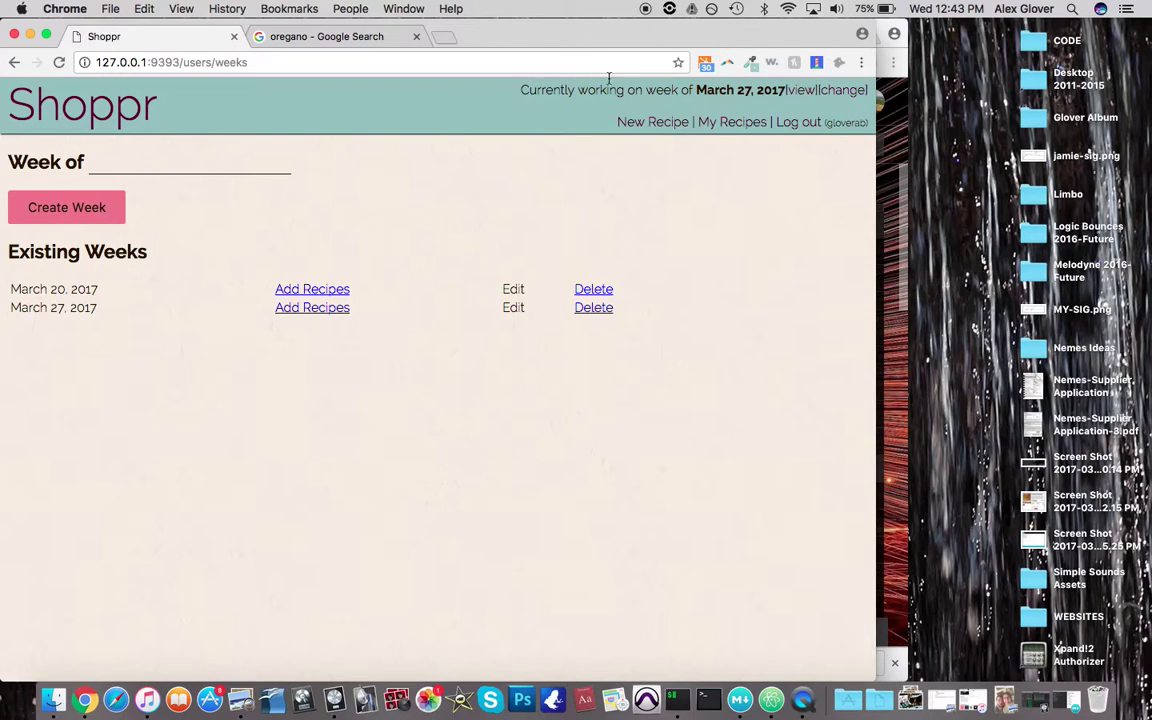
# Start adding recipes to the March 20, 2017 week, with the current-week notice highlighted
pyautogui.moveTo(522, 89); pyautogui.dragTo(604, 89)
pyautogui.moveTo(719, 96); pyautogui.dragTo(866, 90)
pyautogui.click(312, 290)
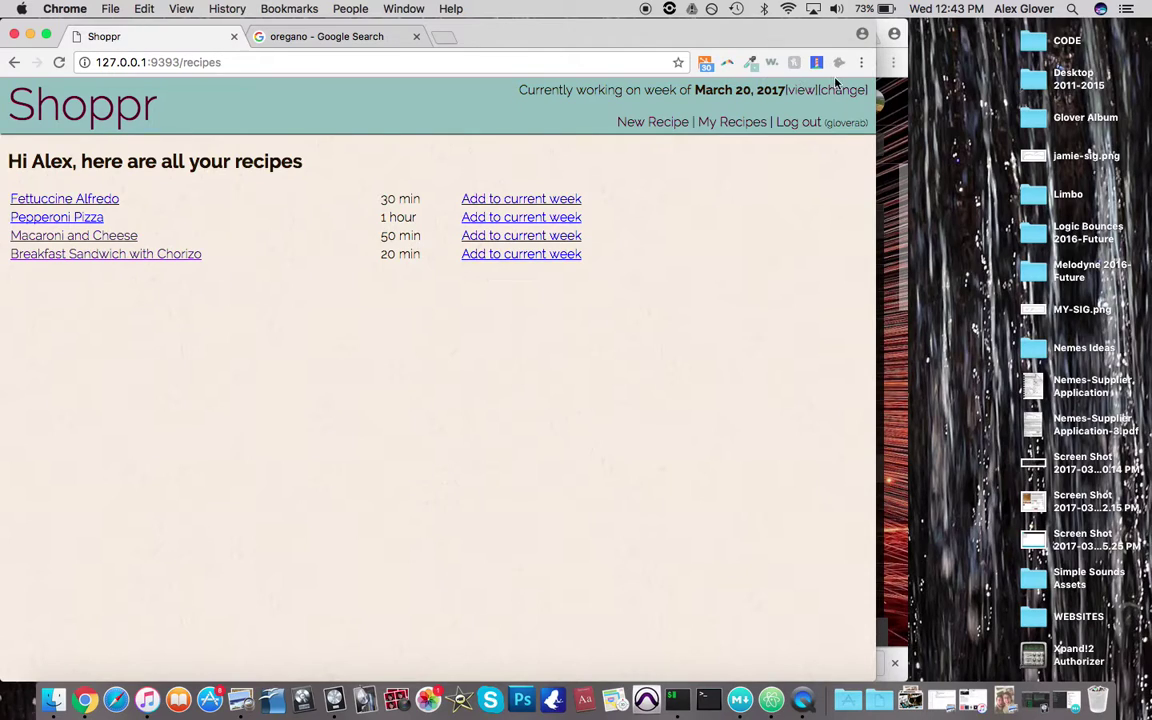
pyautogui.tripleClick(738, 90)
# Add Fettuccine Alfredo, Pepperoni Pizza, Macaroni and Cheese and Breakfast Sandwich with Chorizo, then view the week
pyautogui.click(490, 199)
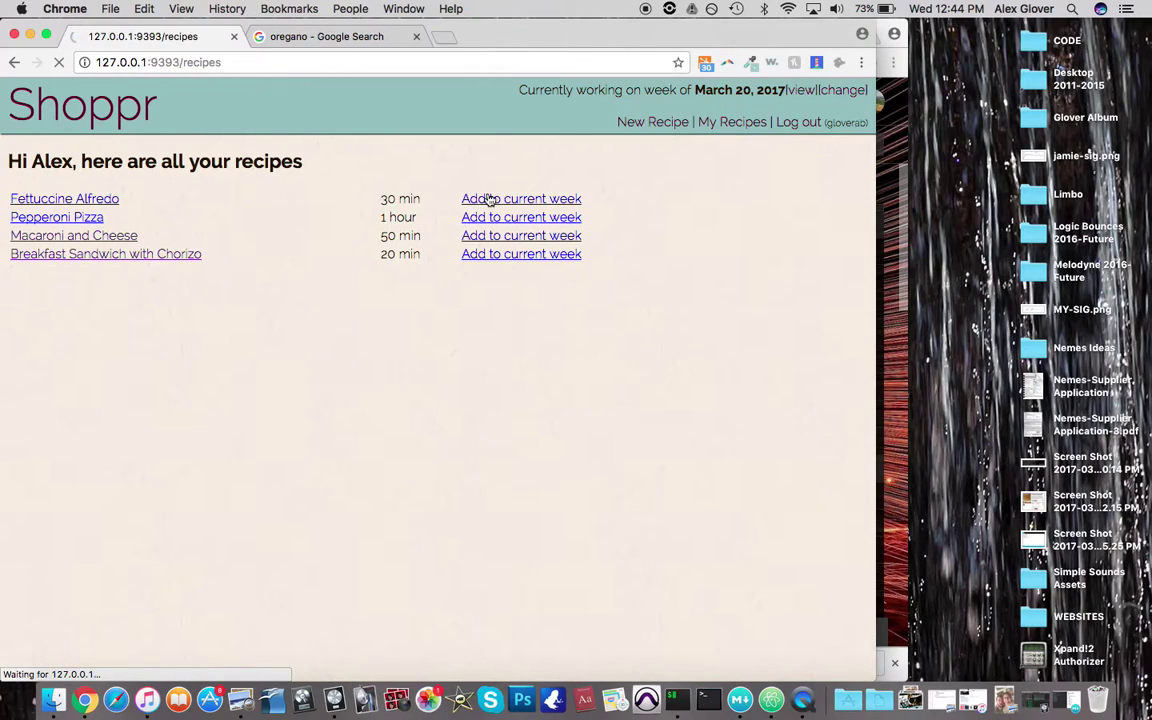
pyautogui.click(467, 237)
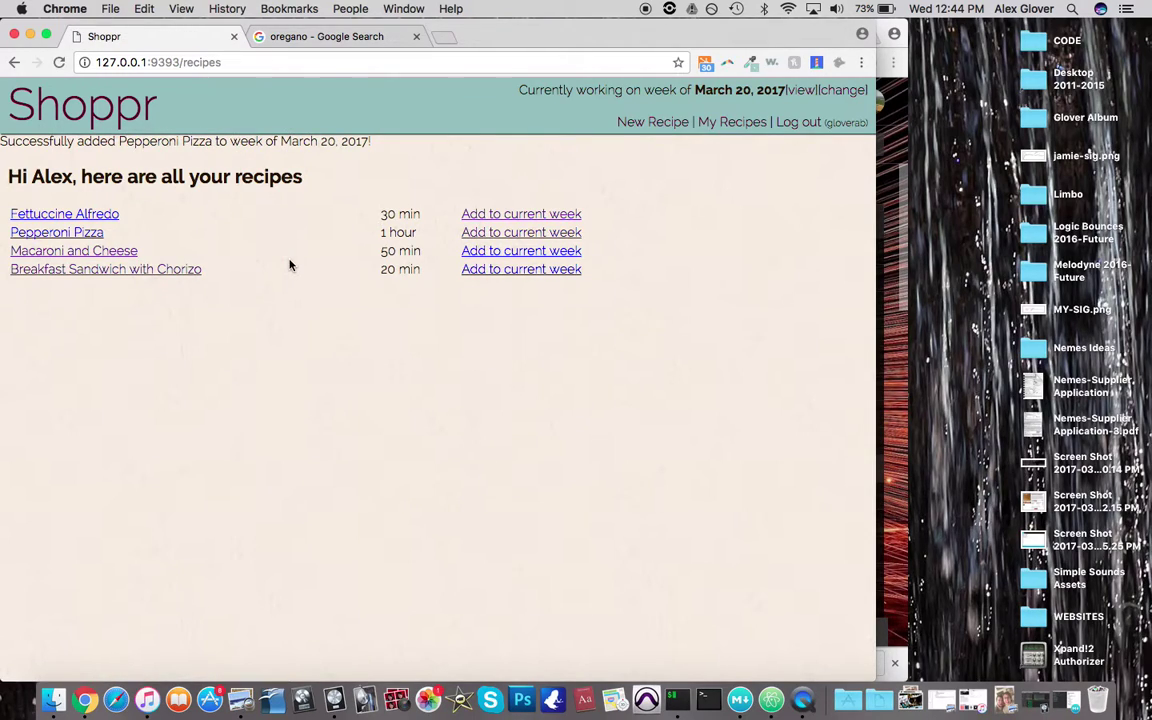
pyautogui.click(466, 252)
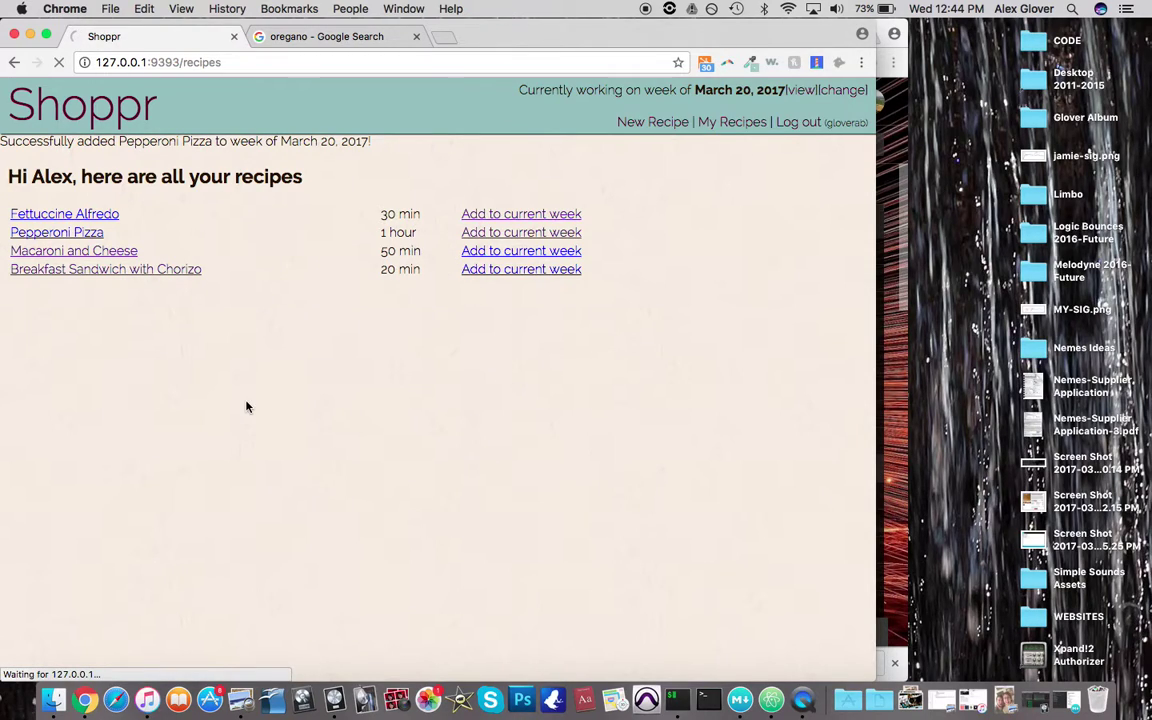
pyautogui.click(495, 279)
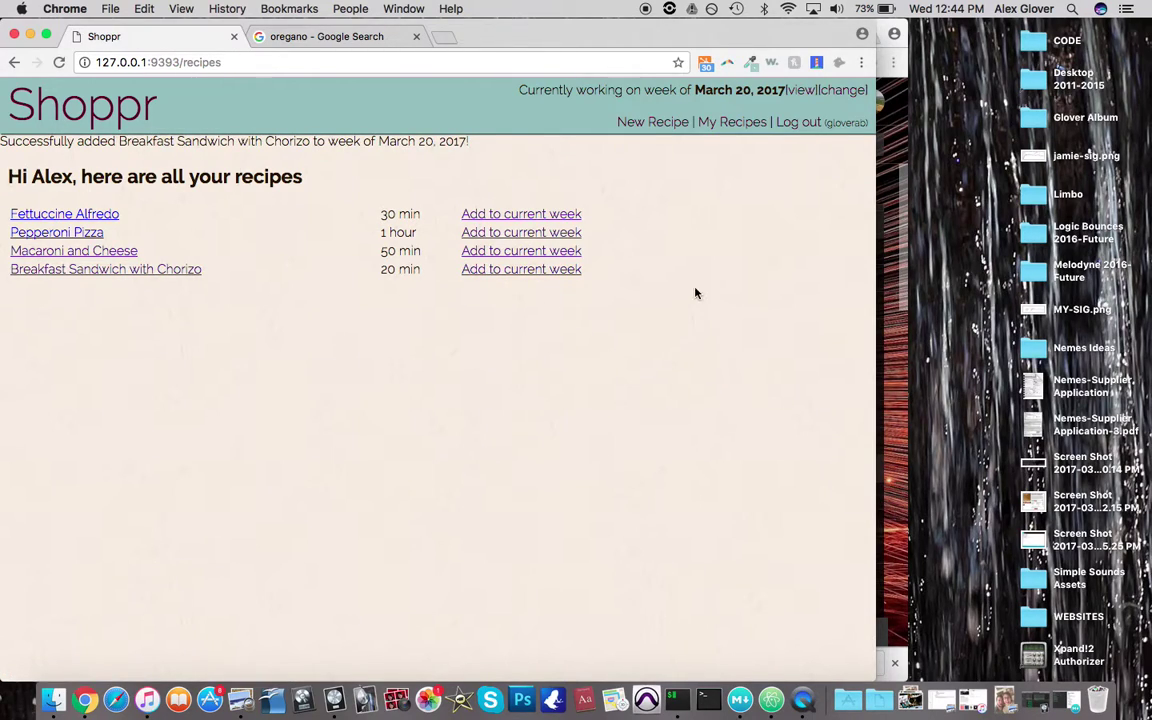
pyautogui.click(797, 92)
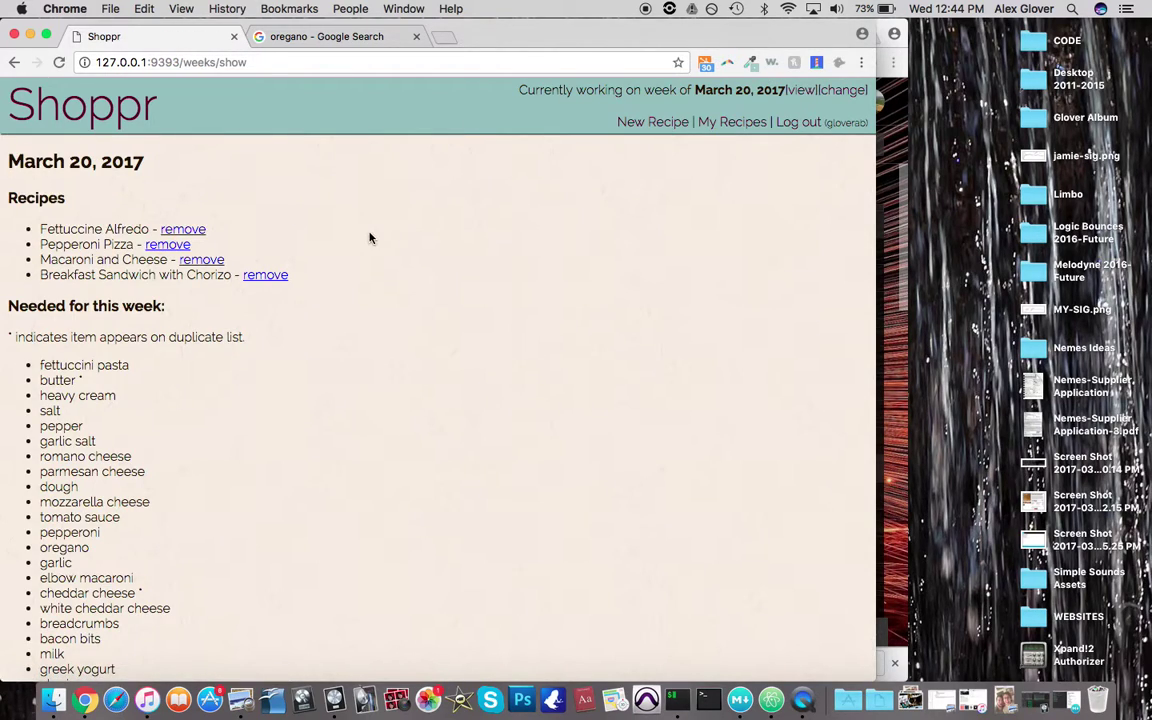
# Review the week's recipes, the needed ingredients and the two duplicate item lines
pyautogui.moveTo(8, 185); pyautogui.dragTo(377, 269)
pyautogui.click(380, 270)
pyautogui.scroll(-3, 326, 375)
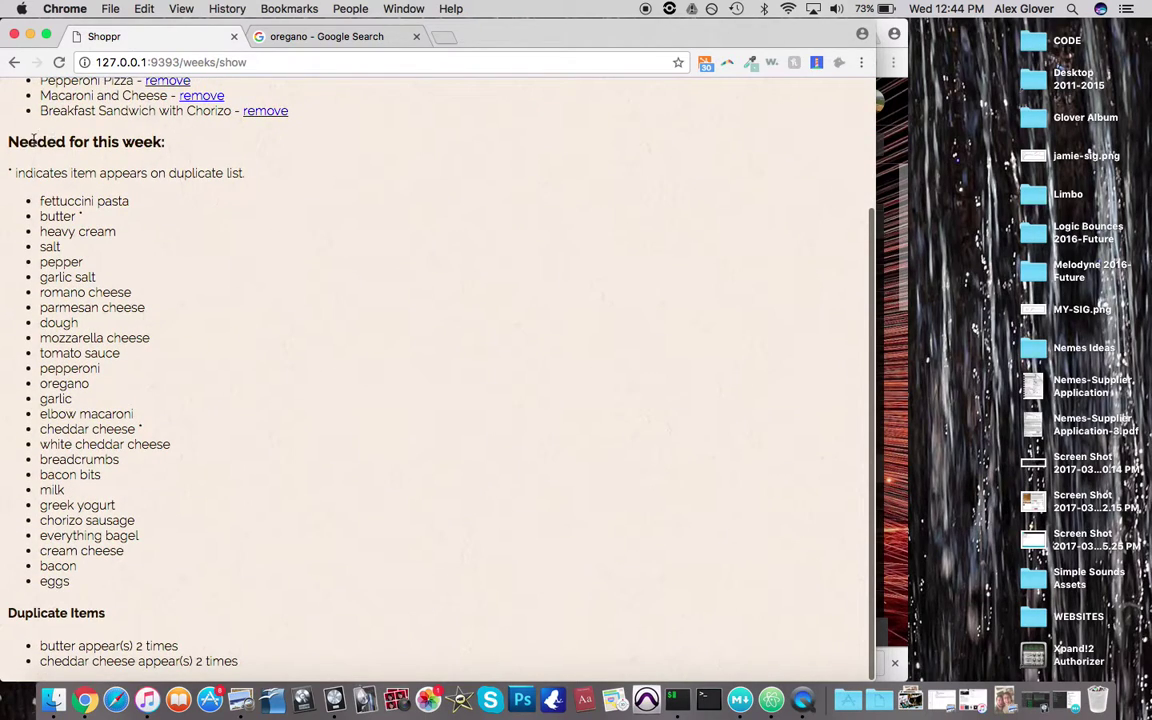
pyautogui.moveTo(8, 141); pyautogui.dragTo(185, 543)
pyautogui.click(185, 545)
pyautogui.moveTo(35, 645); pyautogui.dragTo(275, 545)
pyautogui.click(275, 545)
pyautogui.scroll(3, 337, 391)
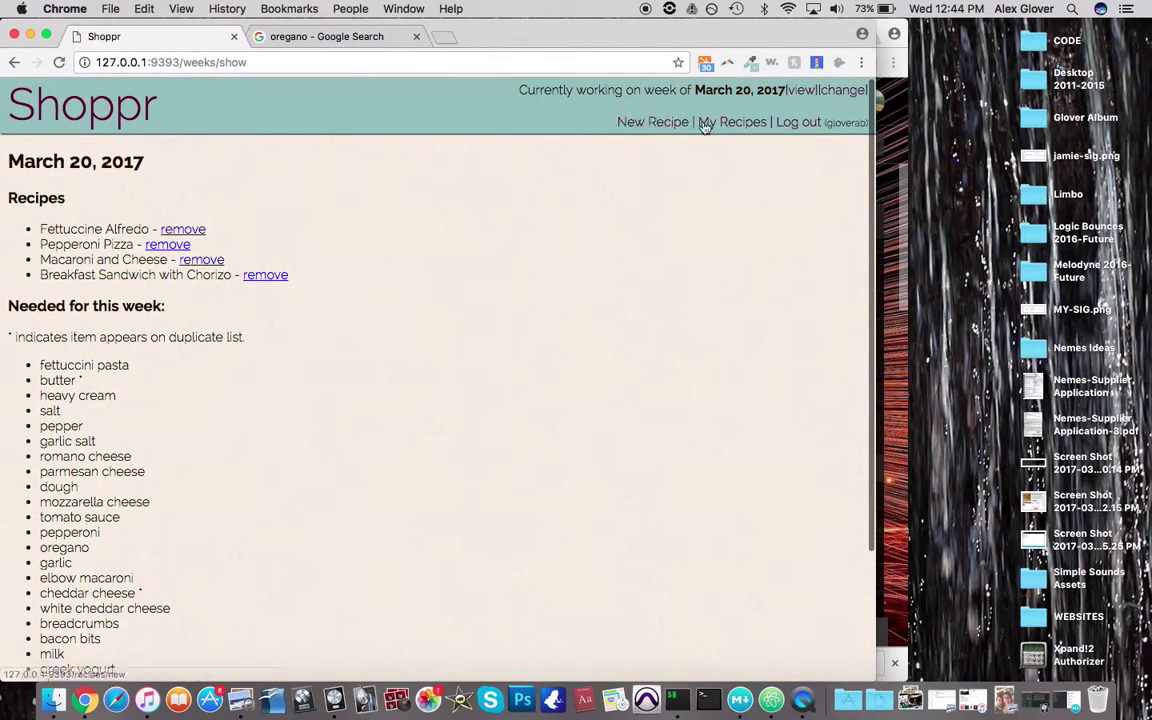
# Add Breakfast Sandwich with Chorizo to the week again, then confirm the week lists five recipes
pyautogui.click(733, 126)
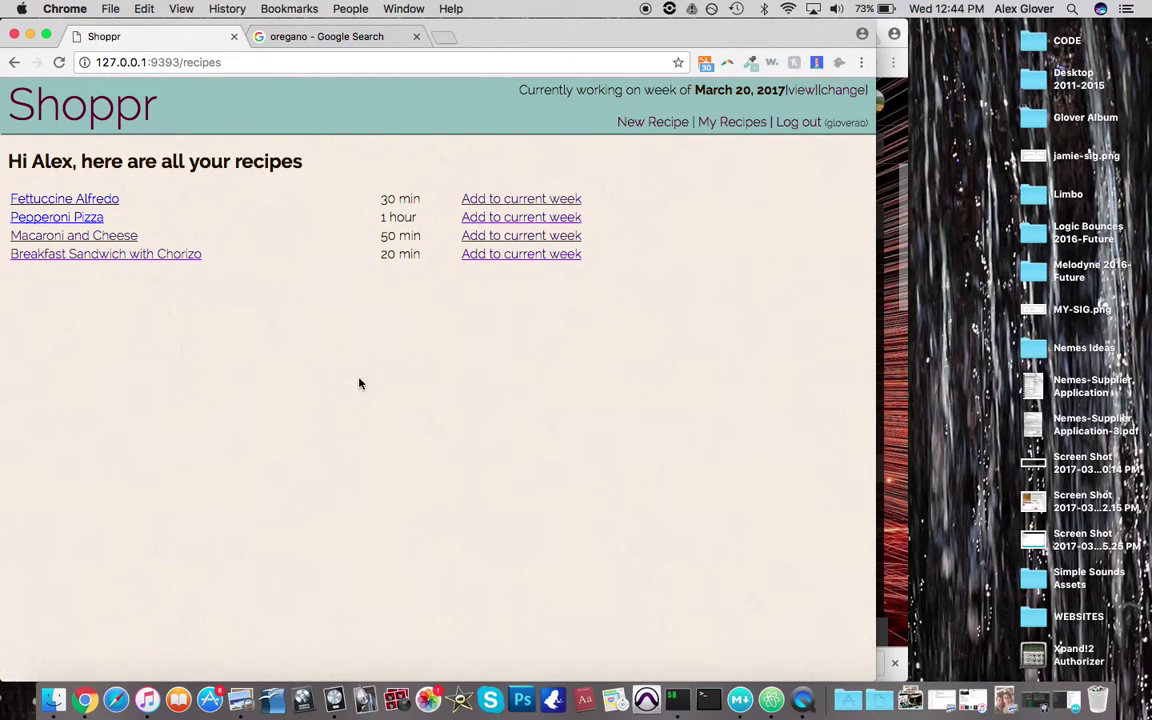
pyautogui.click(515, 256)
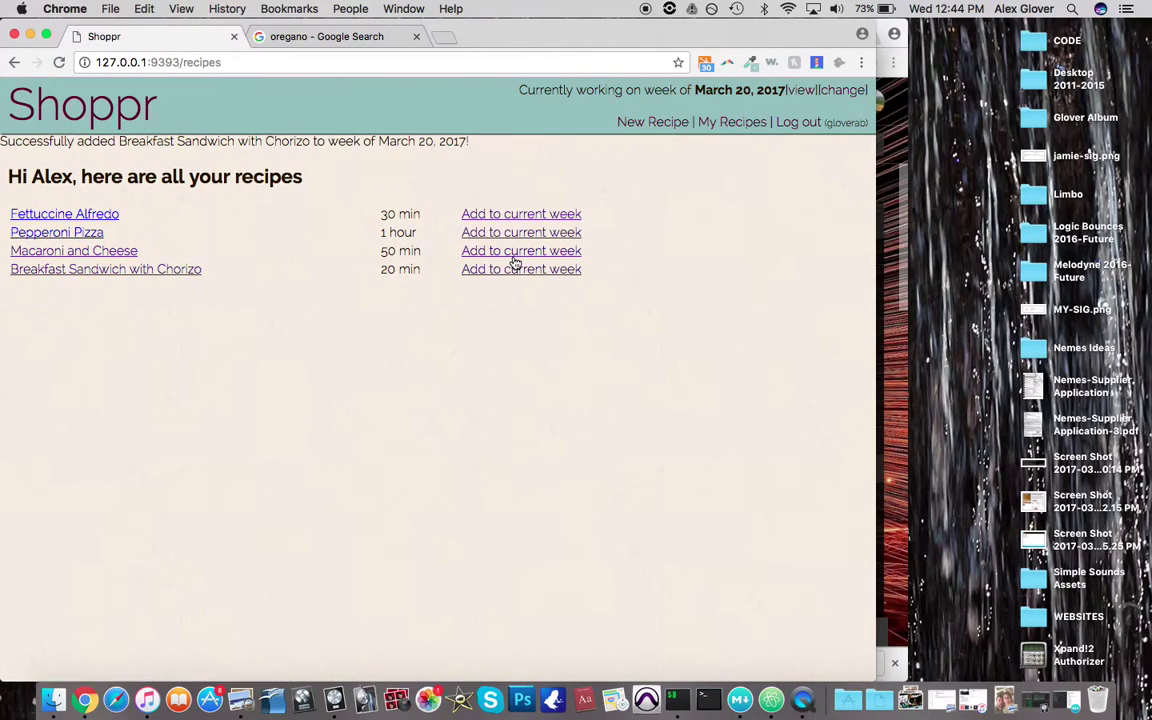
pyautogui.click(798, 95)
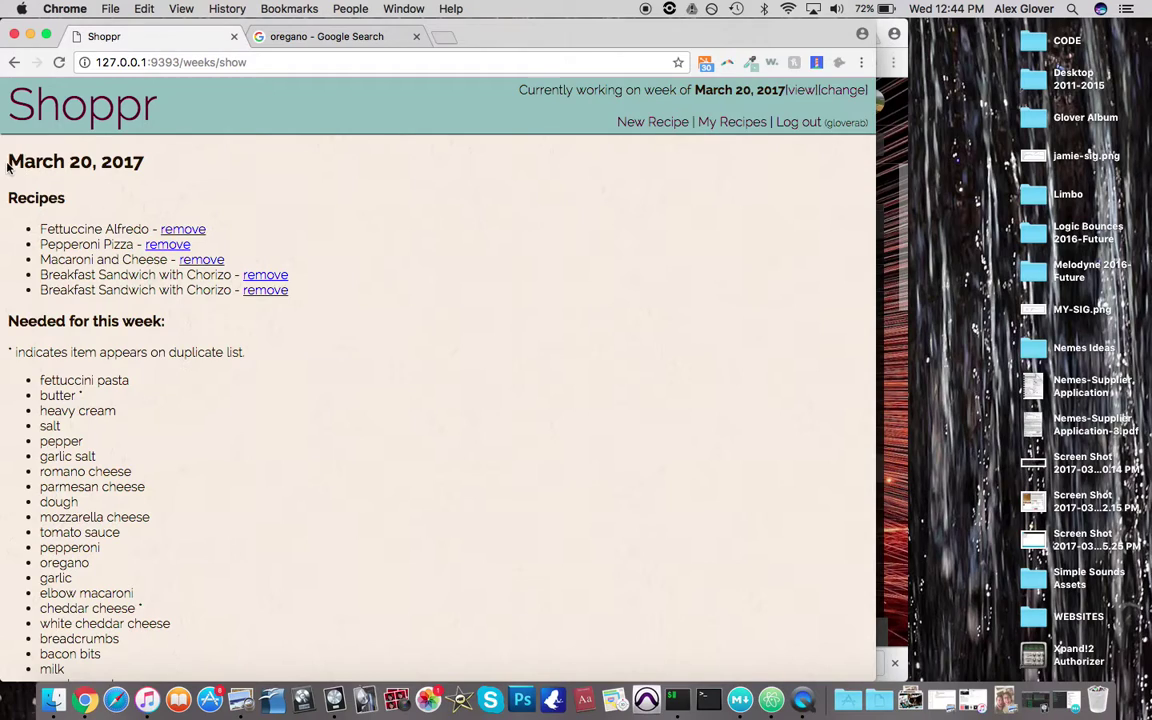
pyautogui.moveTo(7, 150); pyautogui.dragTo(300, 325)
pyautogui.click(338, 279)
pyautogui.moveTo(332, 275); pyautogui.dragTo(208, 165)
pyautogui.click(208, 165)
# Scroll through the updated shopping list and its seven duplicate items
pyautogui.scroll(-5, 45, 283)
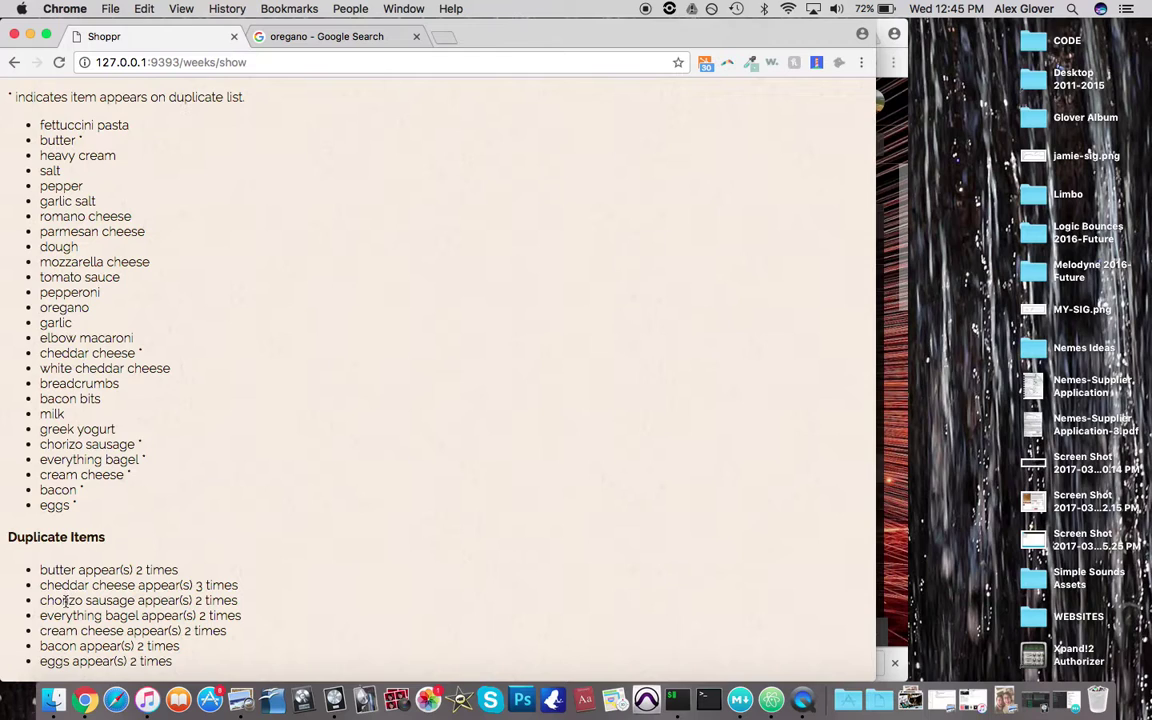
pyautogui.scroll(1, 185, 610)
pyautogui.scroll(5, 185, 610)
pyautogui.scroll(-2, 185, 612)
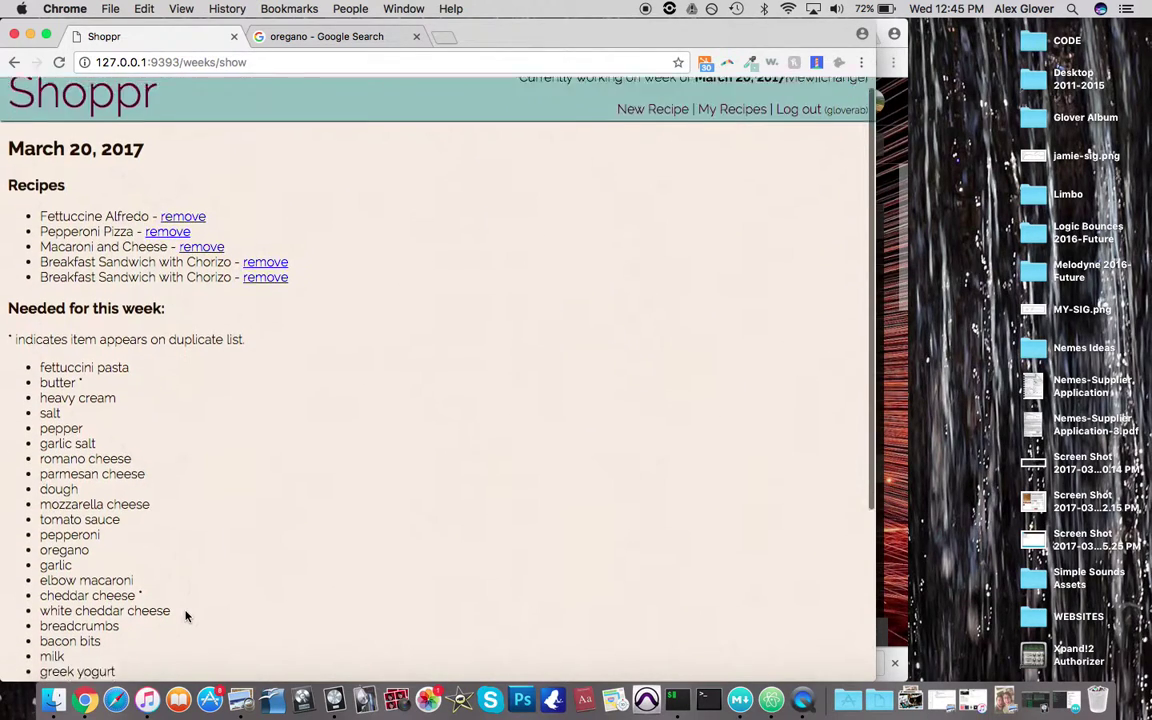
pyautogui.scroll(-1, 185, 615)
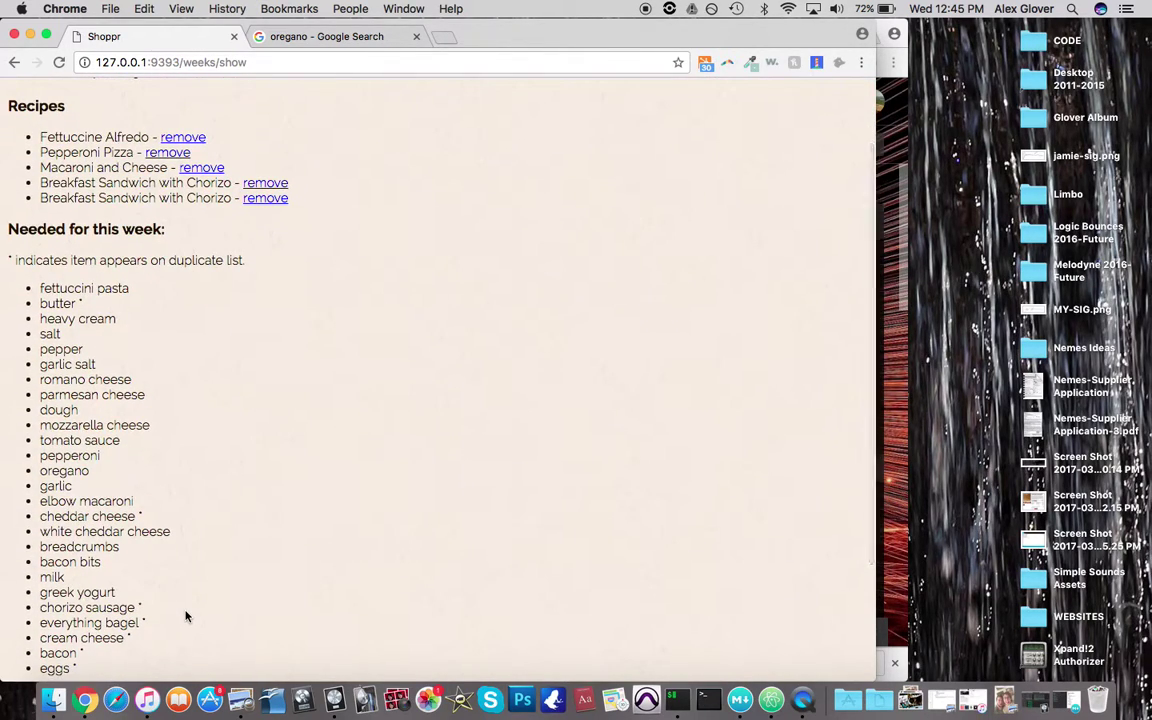
pyautogui.scroll(3, 185, 616)
# Create the April 3, 2017 week from Existing Weeks, then log out of Shoppr
pyautogui.click(78, 128)
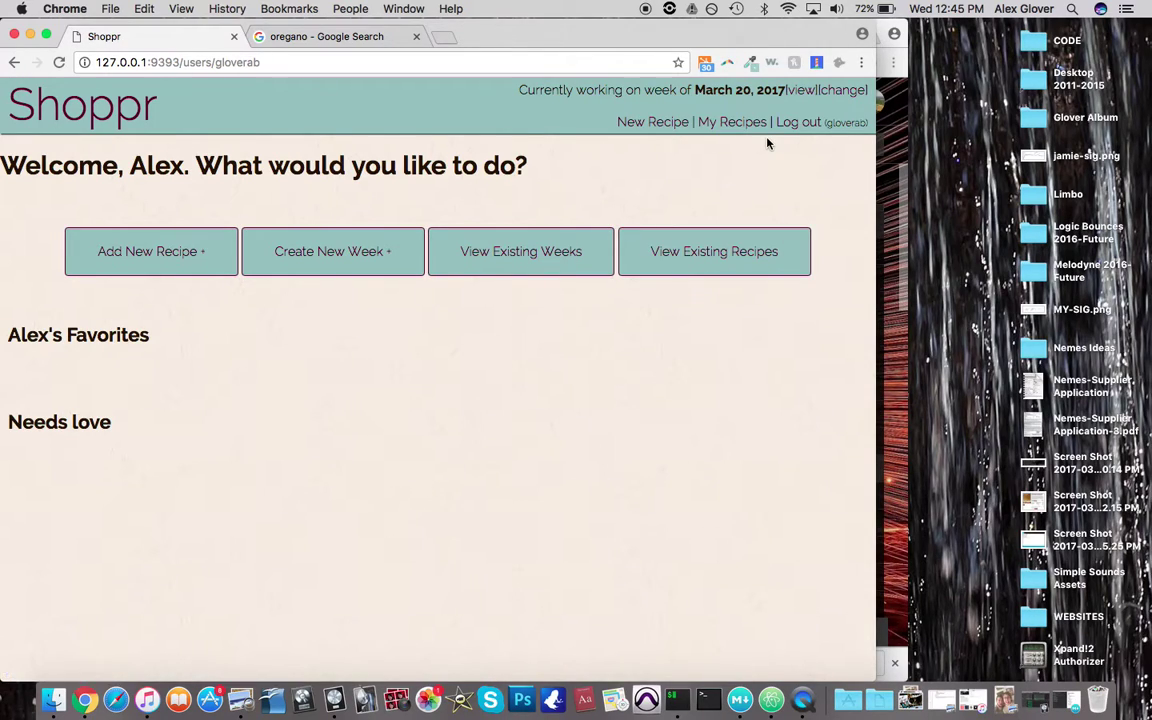
pyautogui.click(488, 238)
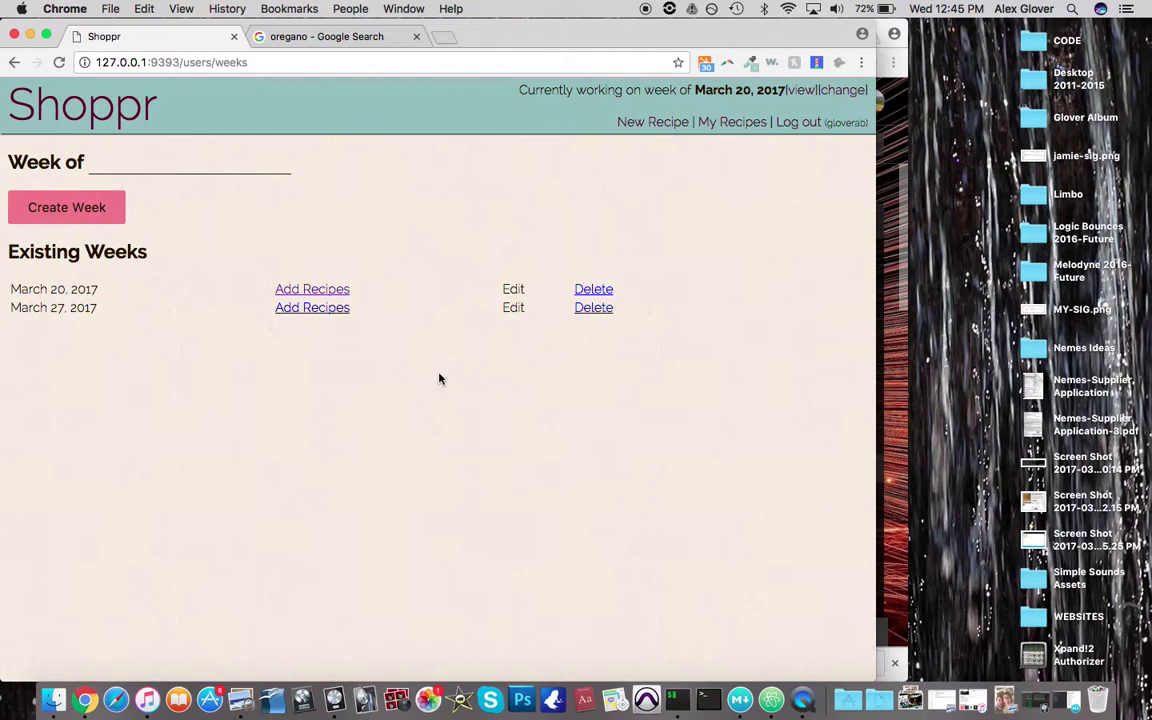
pyautogui.click(145, 151)
pyautogui.write('April 3, 2017')
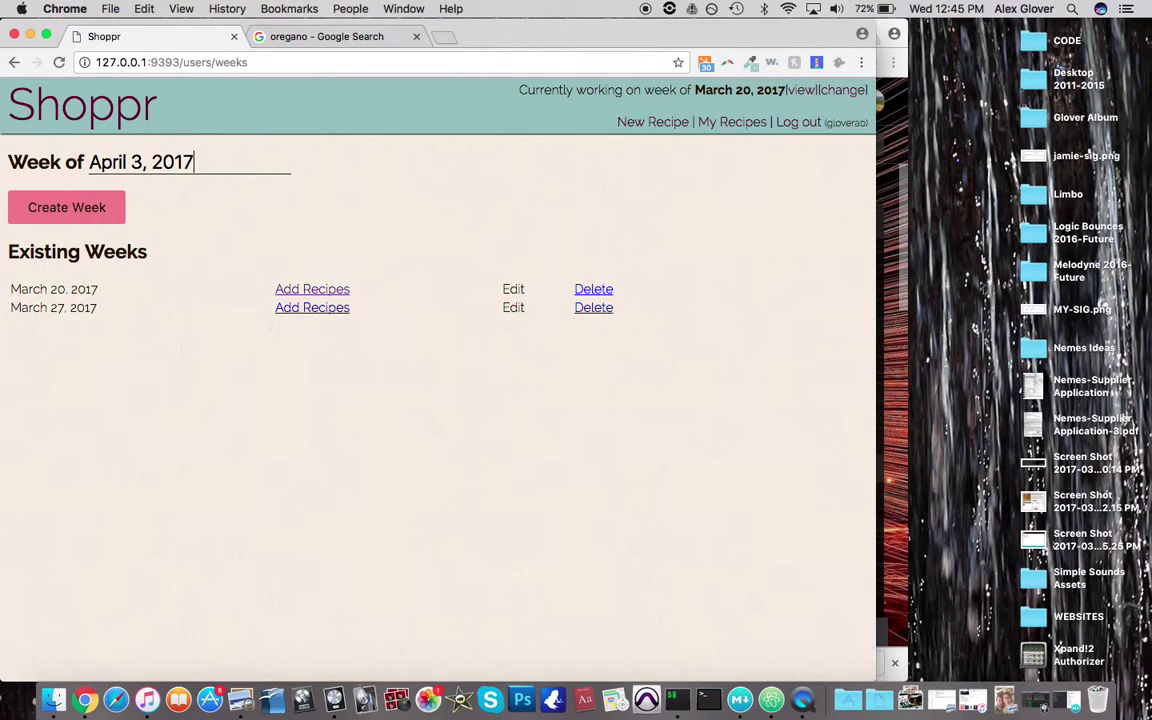
pyautogui.click(77, 196)
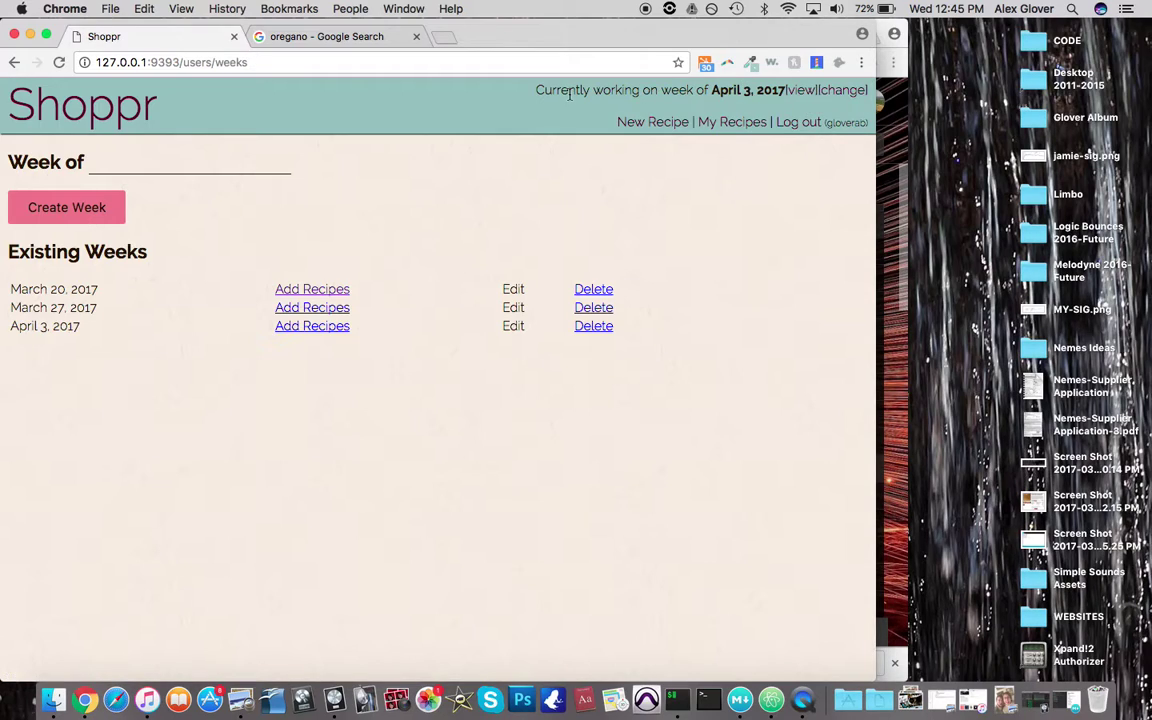
pyautogui.click(789, 127)
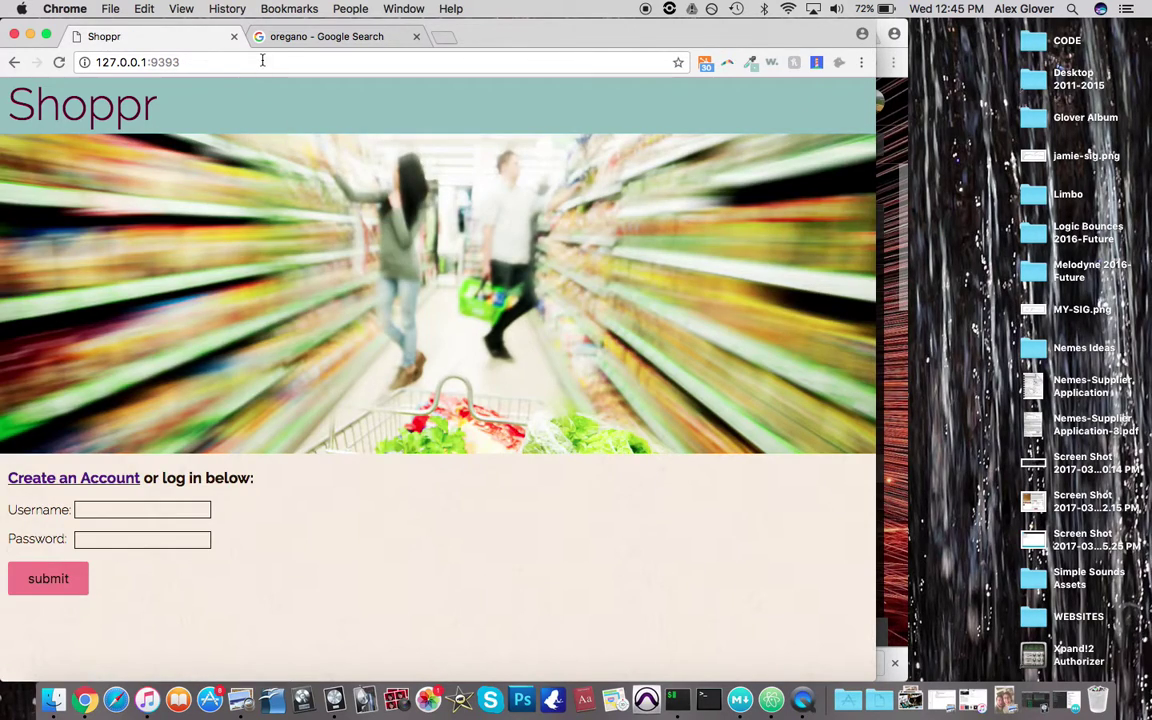
# Load the previously visited user page address while logged out and highlight the login-required warning
pyautogui.click(240, 62)
pyautogui.click(234, 62)
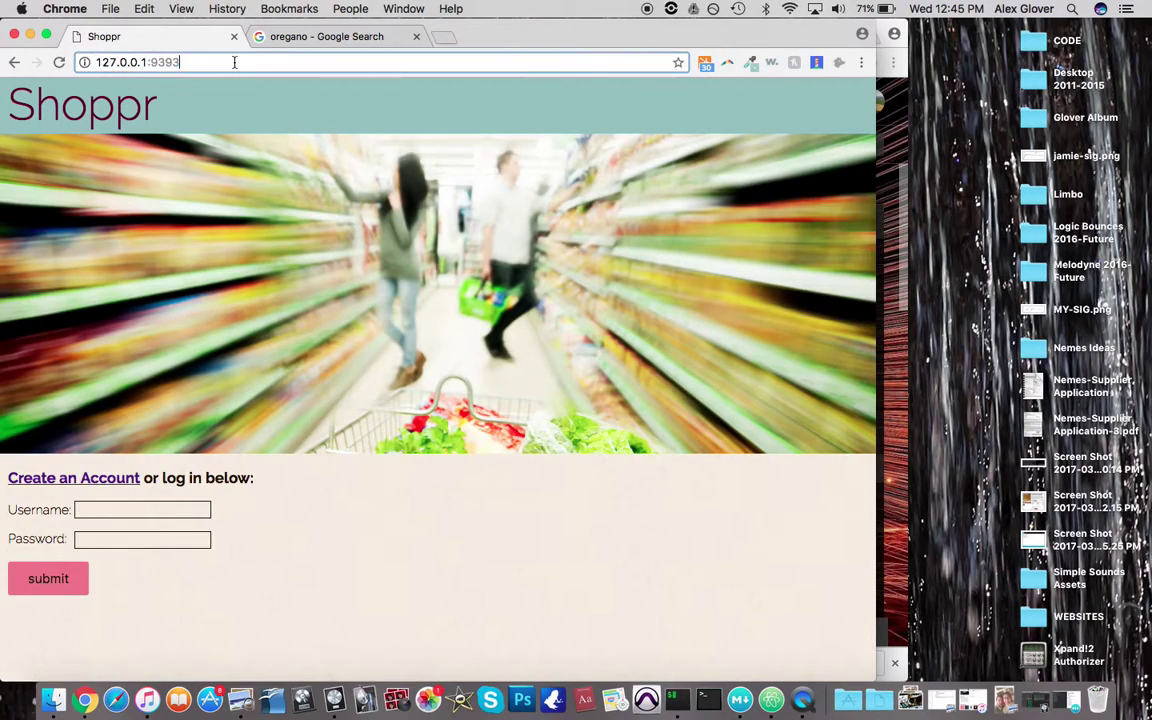
pyautogui.write('/')
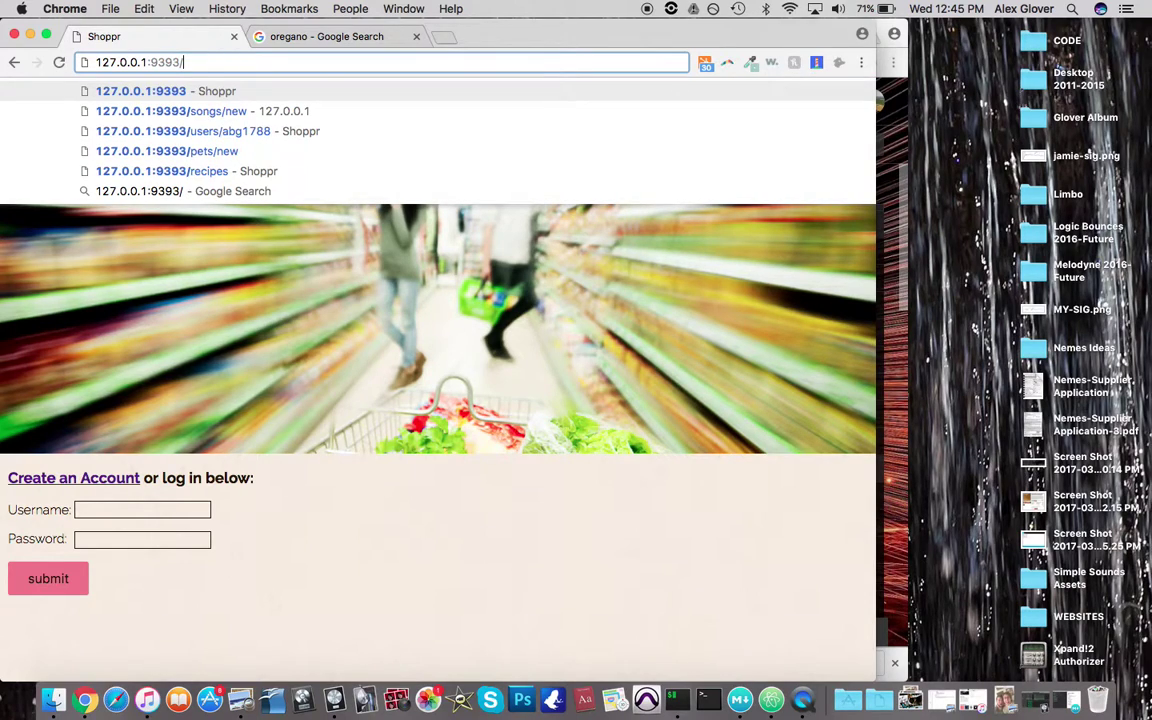
pyautogui.press('Down')
pyautogui.press('Down')
pyautogui.press('Return')
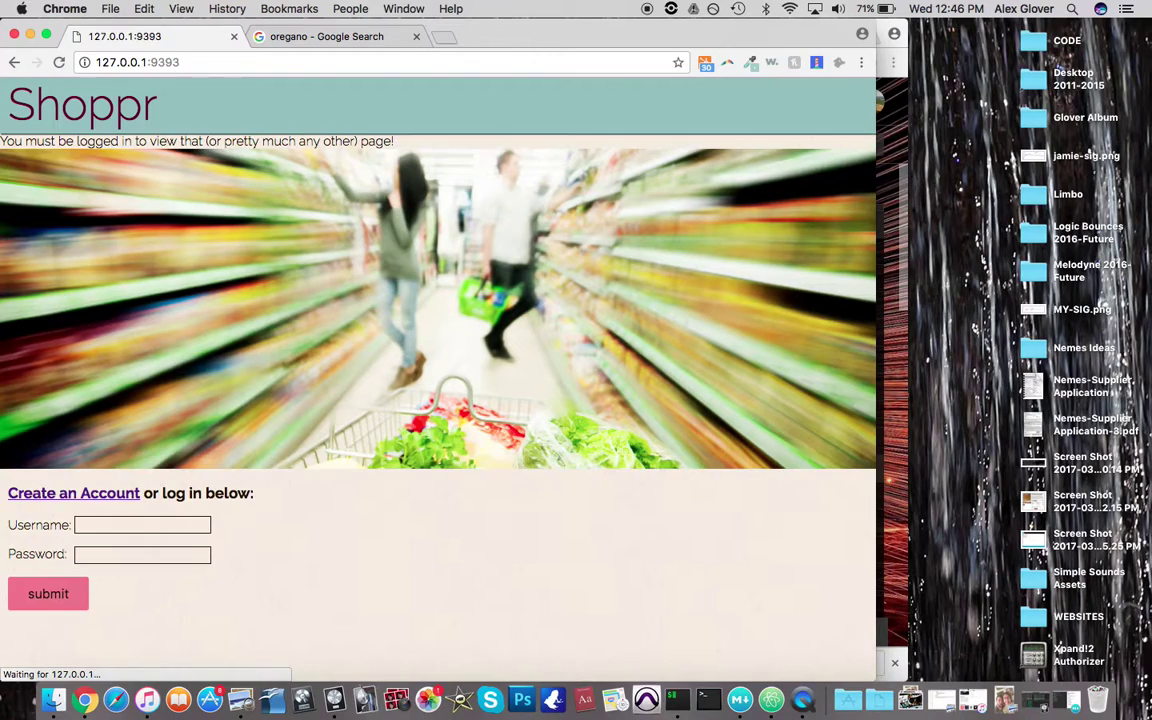
pyautogui.moveTo(25, 141); pyautogui.dragTo(299, 141)
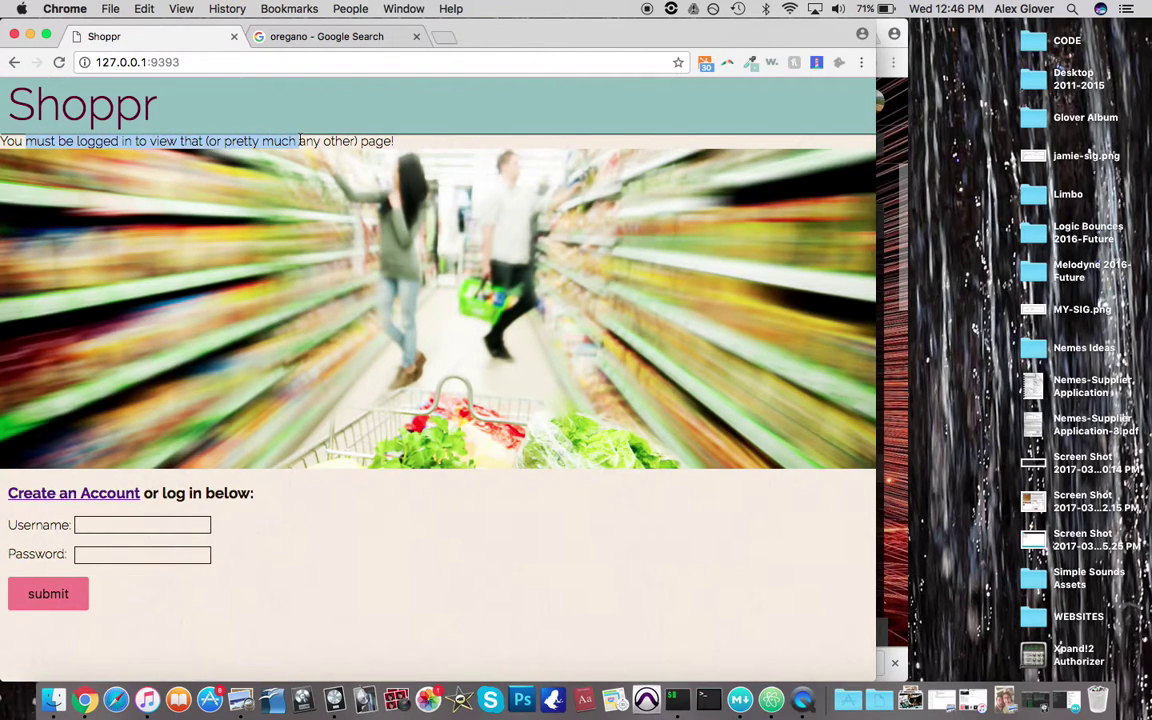
pyautogui.click(303, 141)
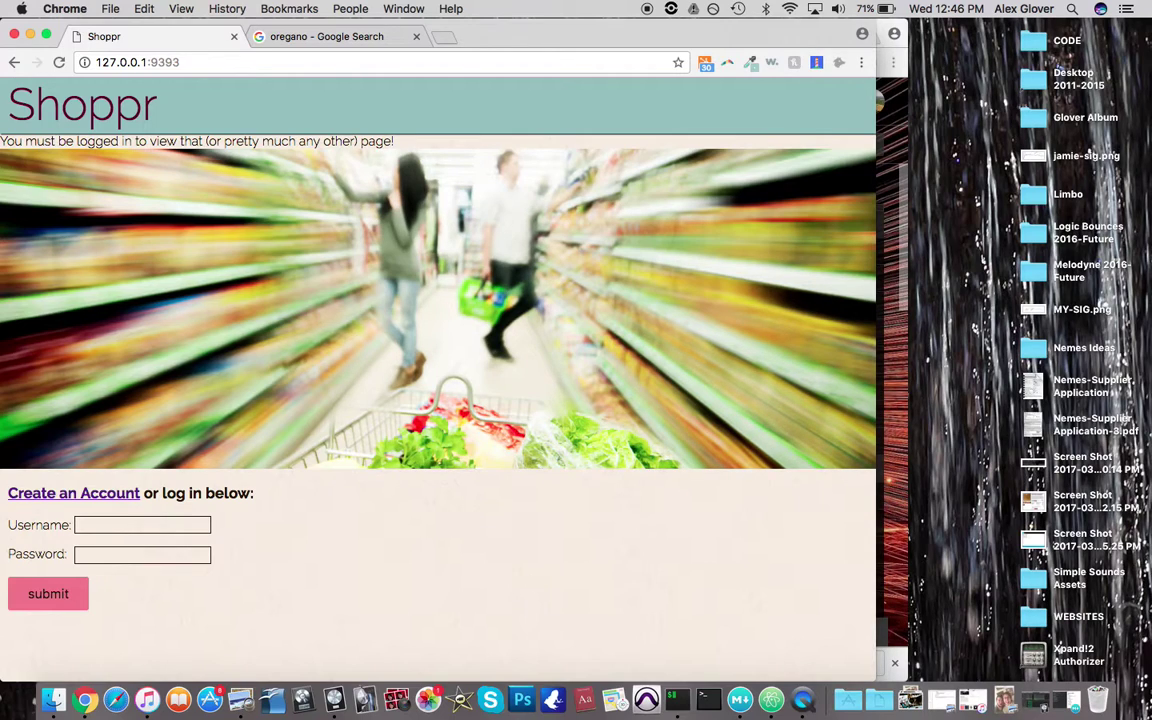
# Switch to QuickTime Player and choose Quit QuickTime Player from its menu
pyautogui.click(803, 699)
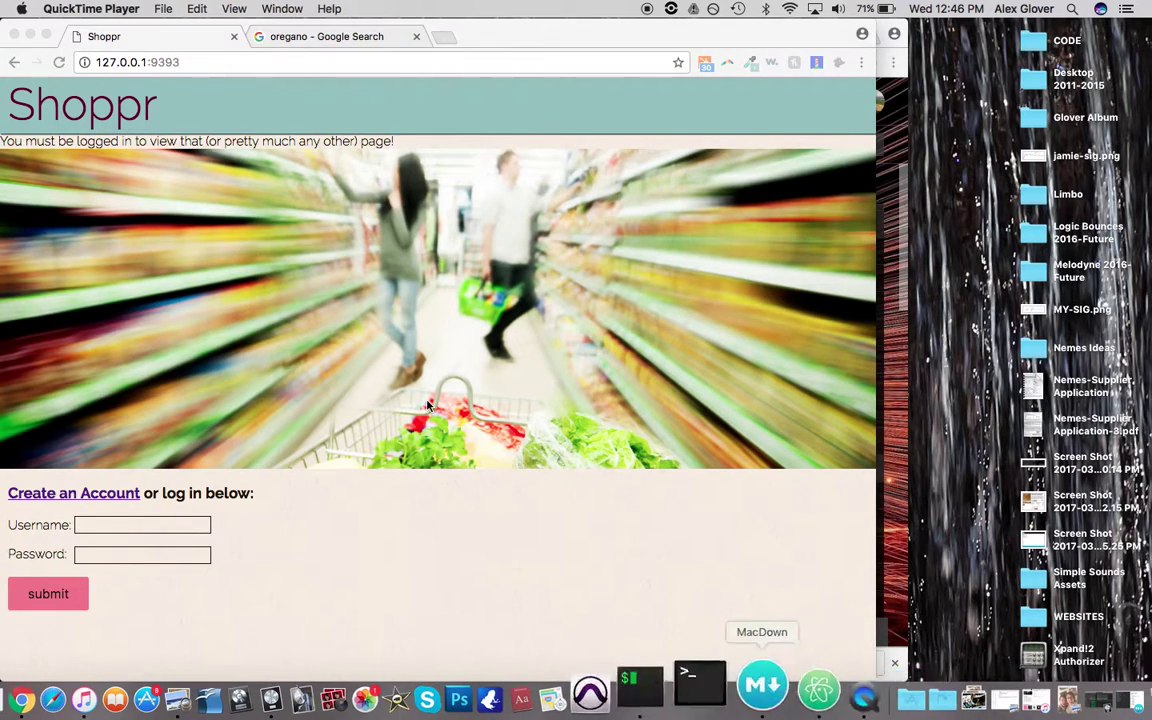
pyautogui.click(100, 9)
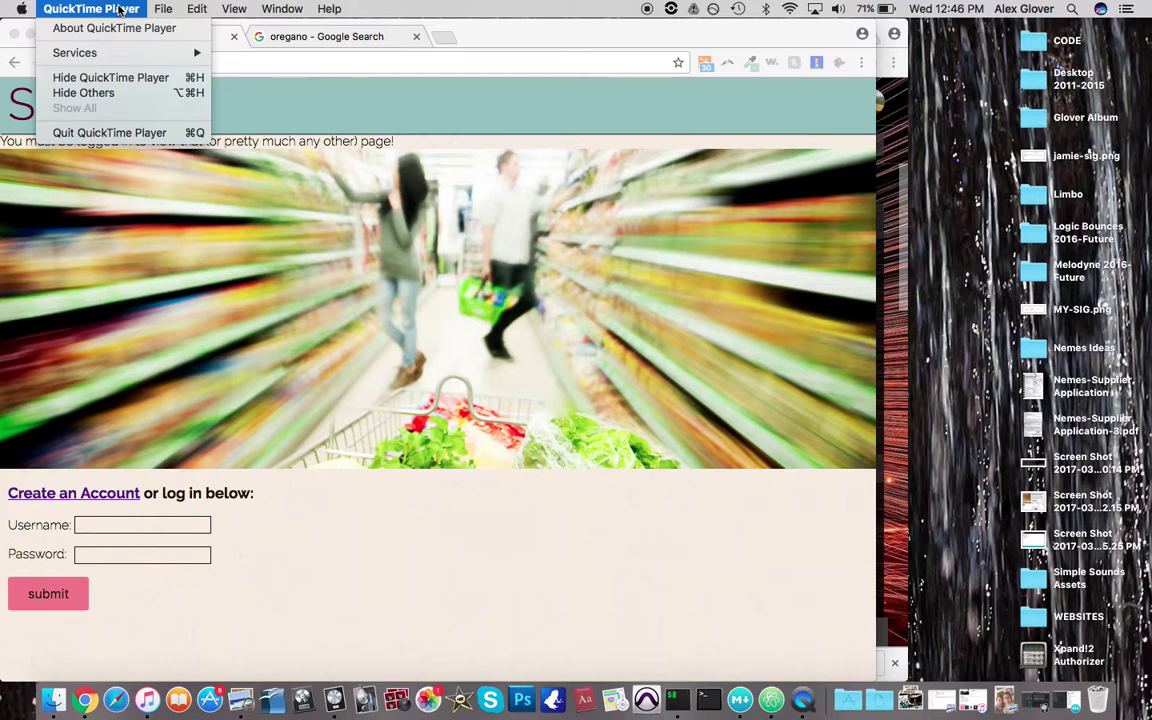
pyautogui.click(110, 133)
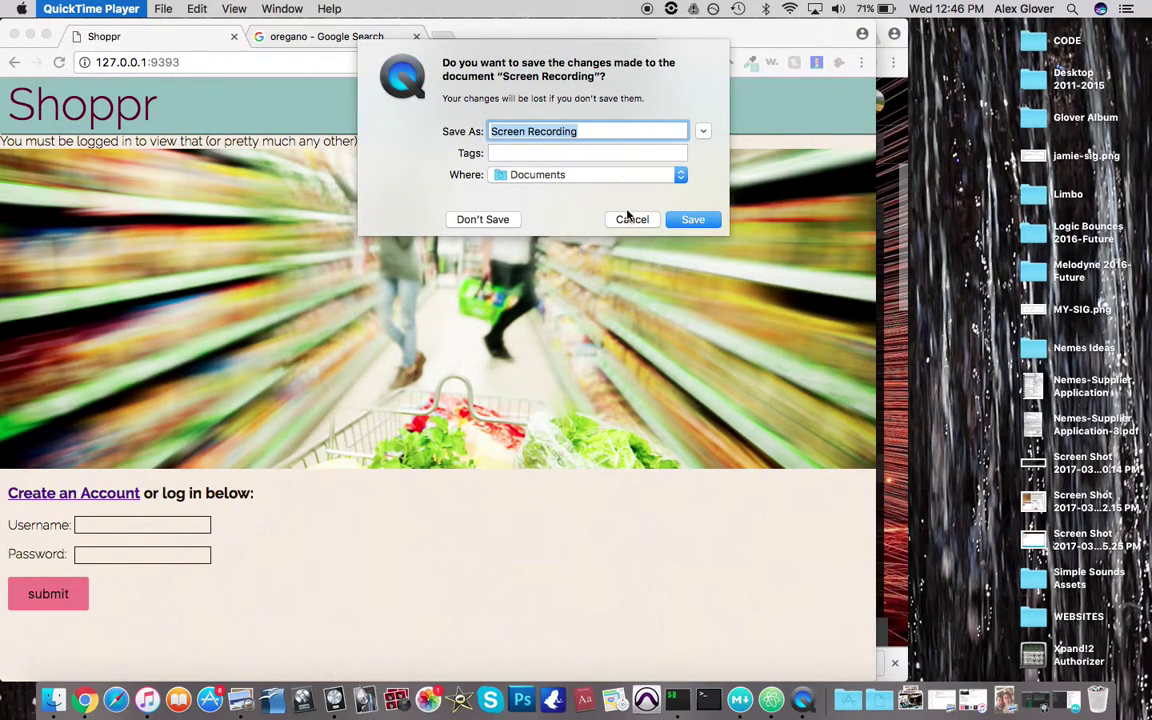